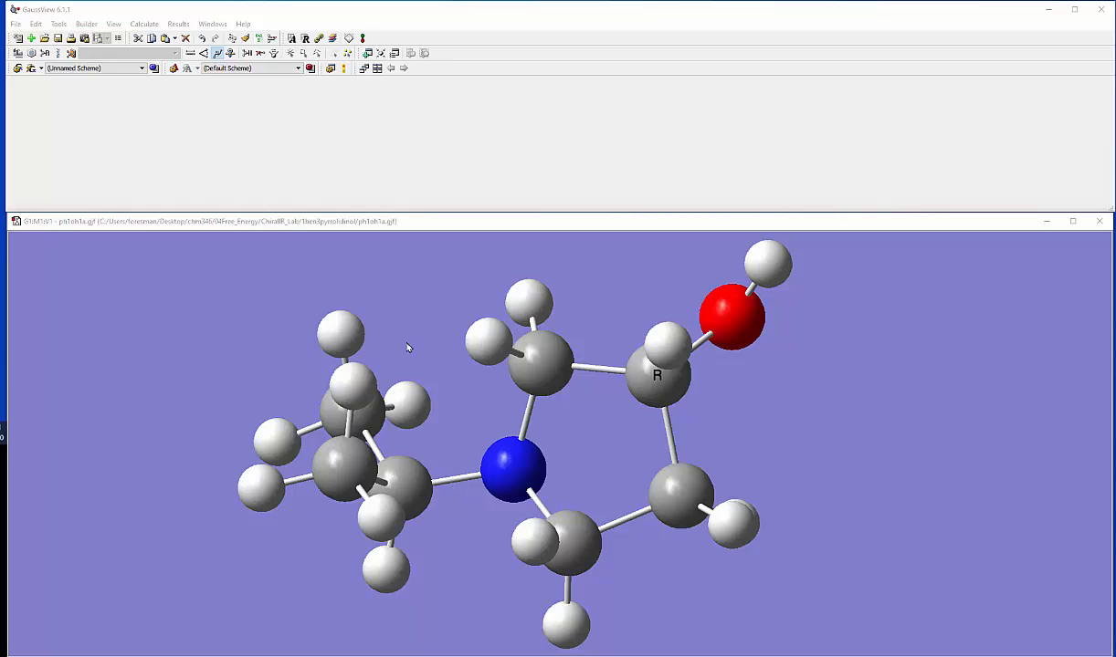
# Step: Define a dihedral through the ring carbon beside the R carbon, the nitrogen, the central isopropyl carbon and its hydrogen
pyautogui.moveTo(424, 502)
pyautogui.mouseDown()
pyautogui.moveTo(513, 516)
pyautogui.moveTo(431, 481)
pyautogui.mouseUp()
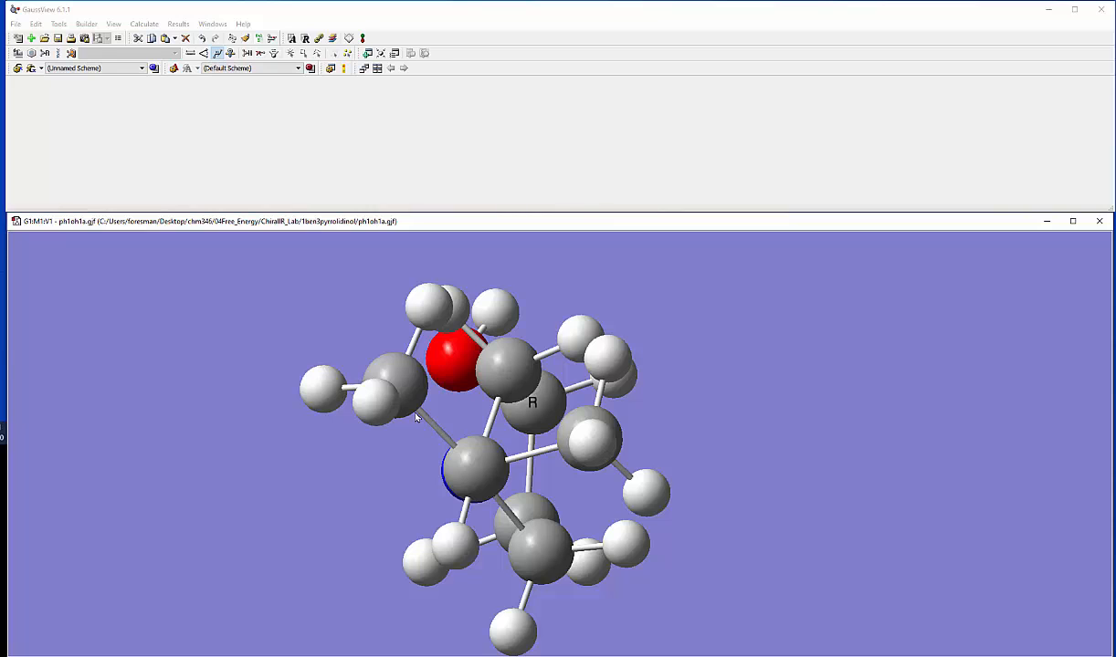
pyautogui.moveTo(556, 486); pyautogui.dragTo(572, 443)
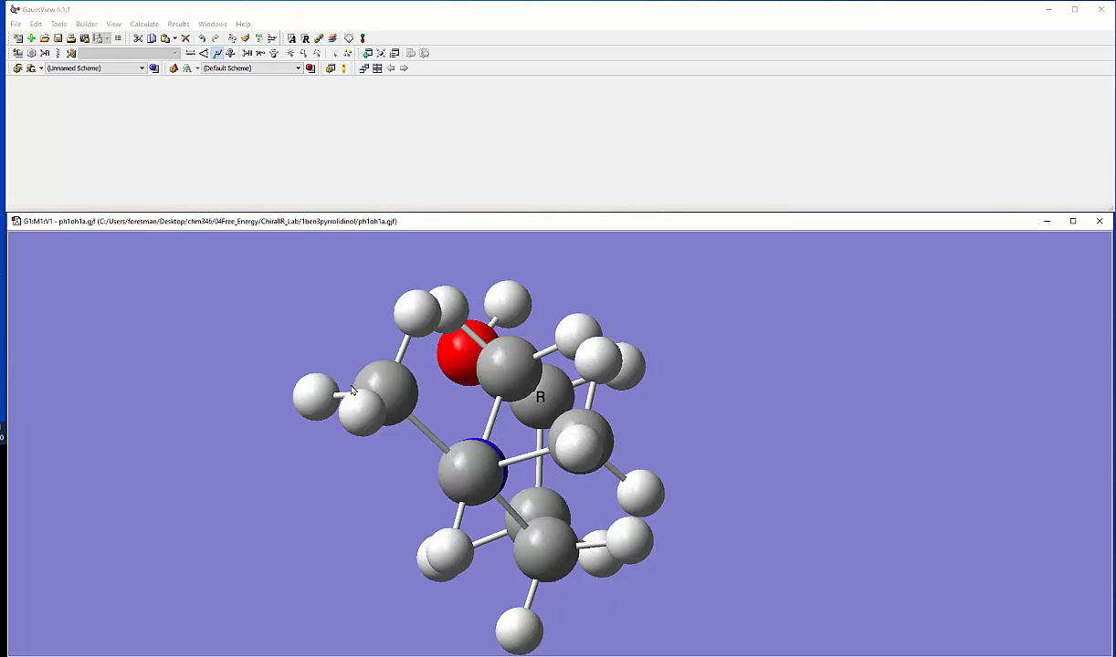
pyautogui.moveTo(414, 461); pyautogui.dragTo(347, 462)
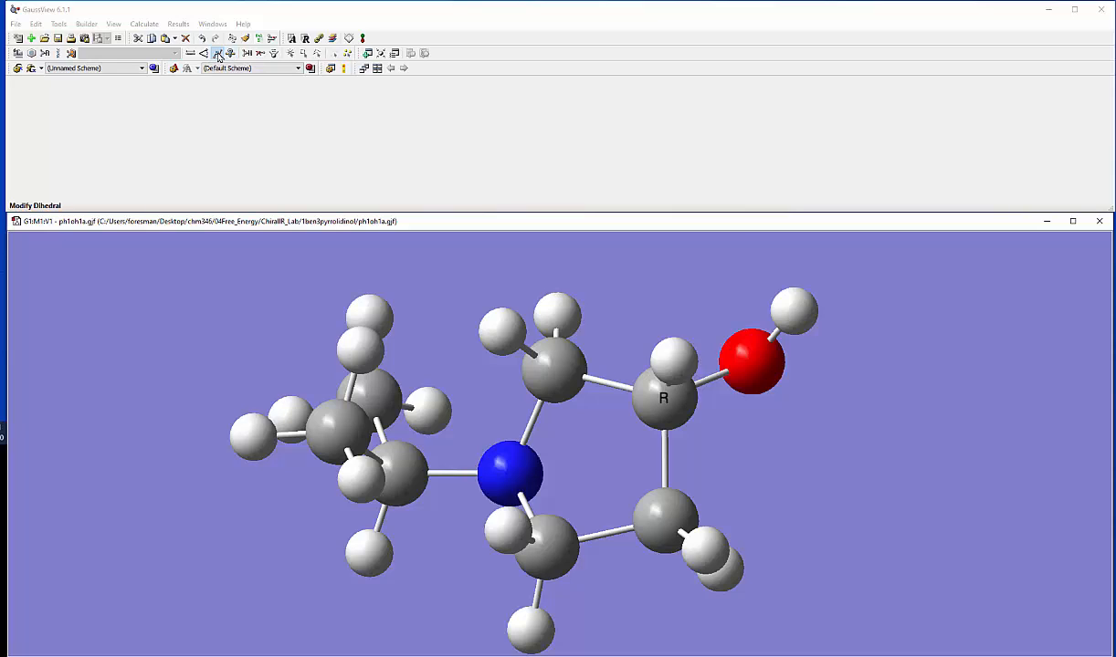
pyautogui.click(217, 54)
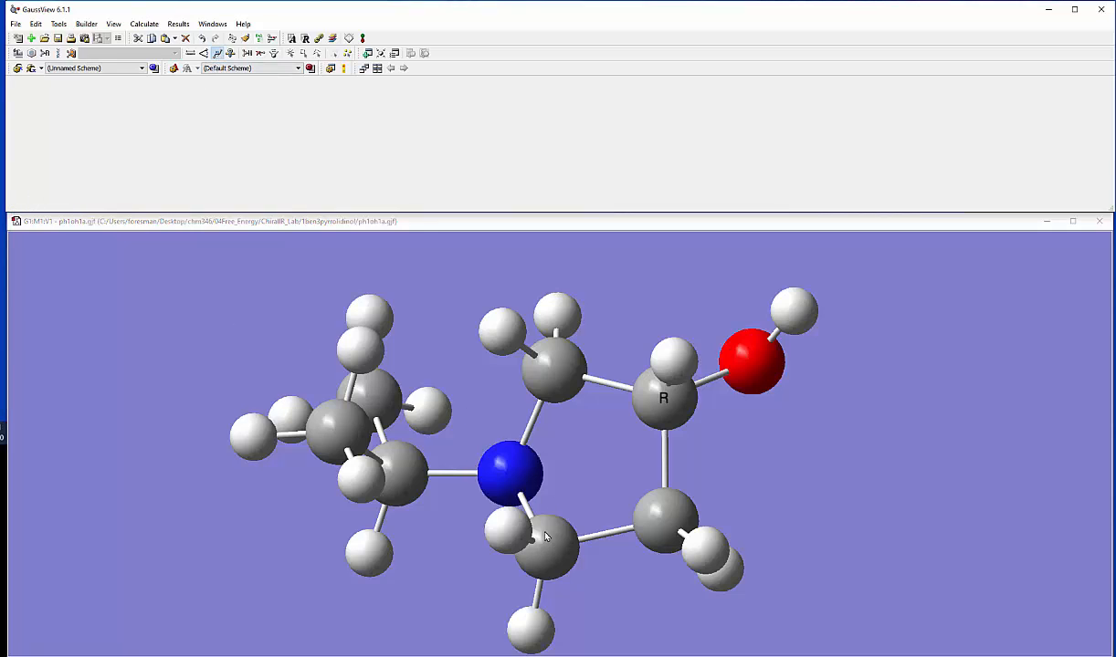
pyautogui.click(554, 379)
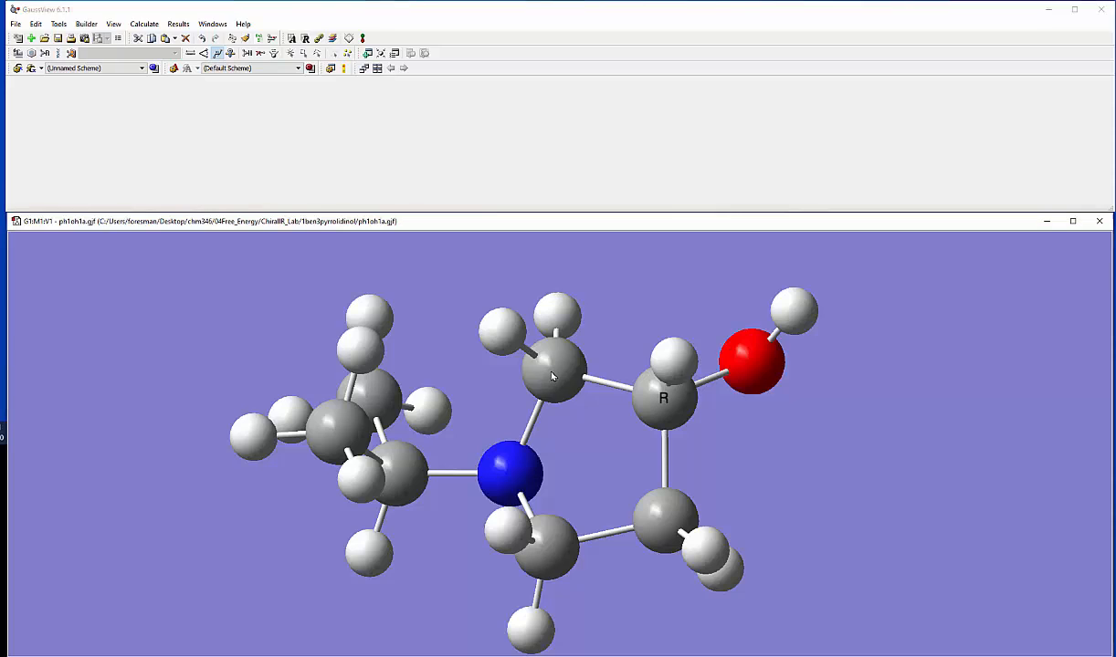
pyautogui.click(525, 471)
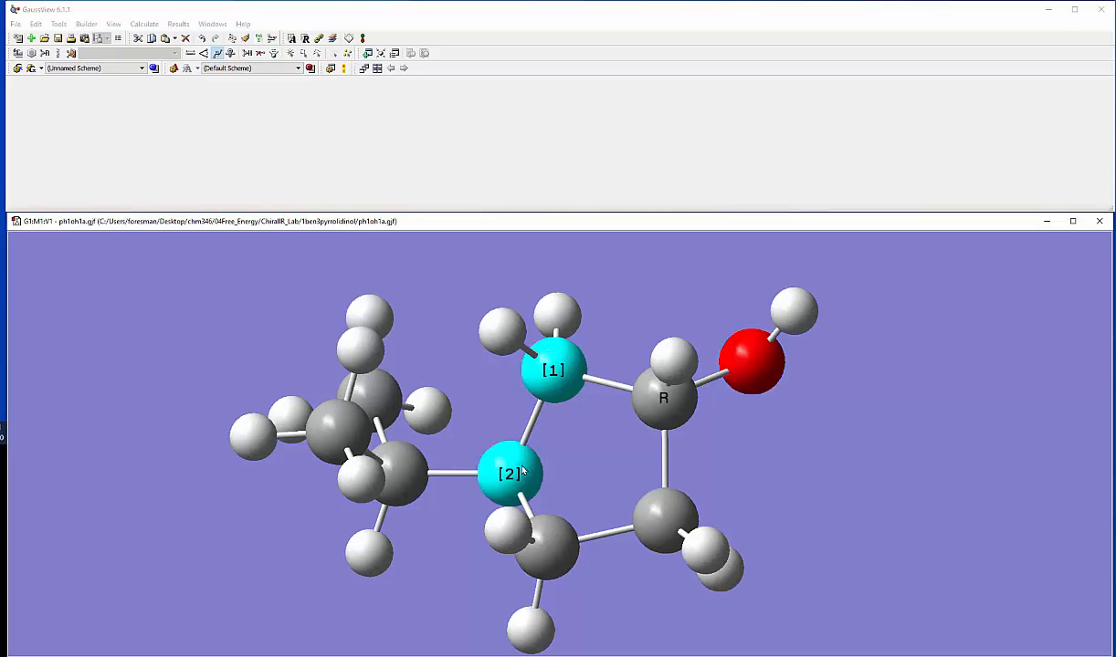
pyautogui.click(411, 472)
pyautogui.click(374, 554)
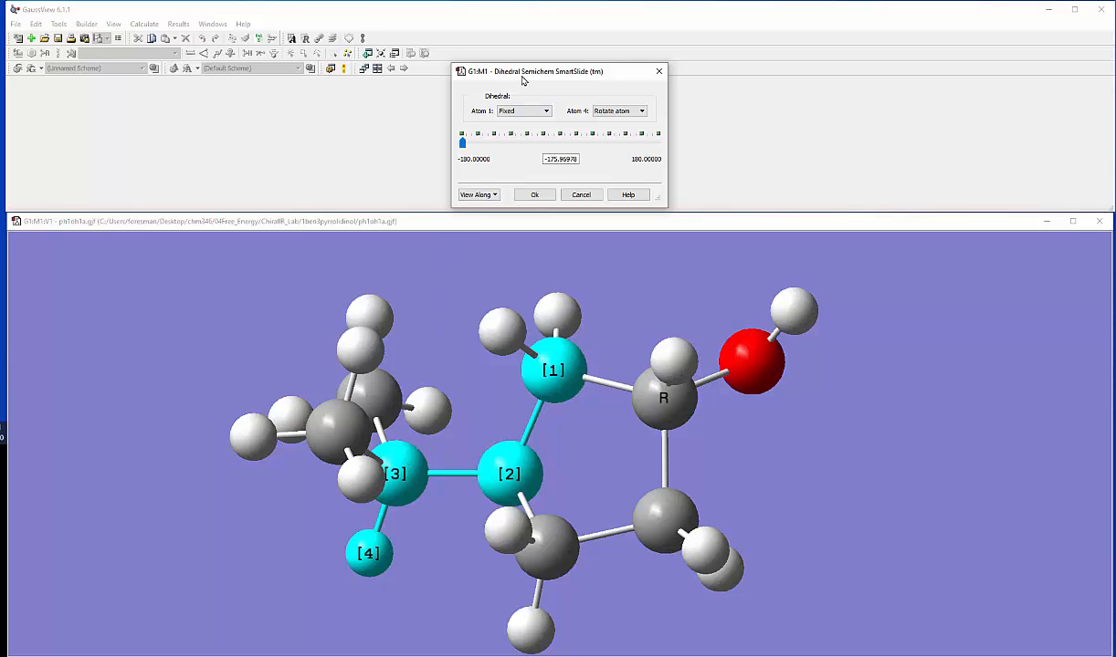
# Step: Set the isopropyl dihedral to keep atom 1 fixed and use Rotate groups for atom 4
pyautogui.moveTo(497, 75); pyautogui.dragTo(233, 147)
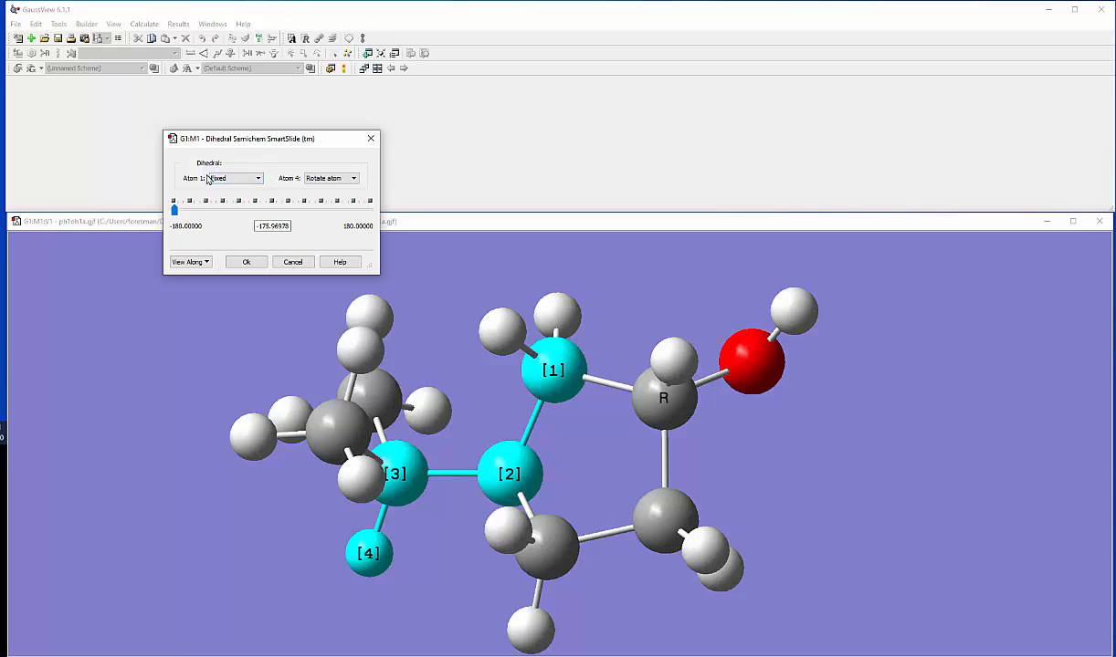
pyautogui.click(233, 178)
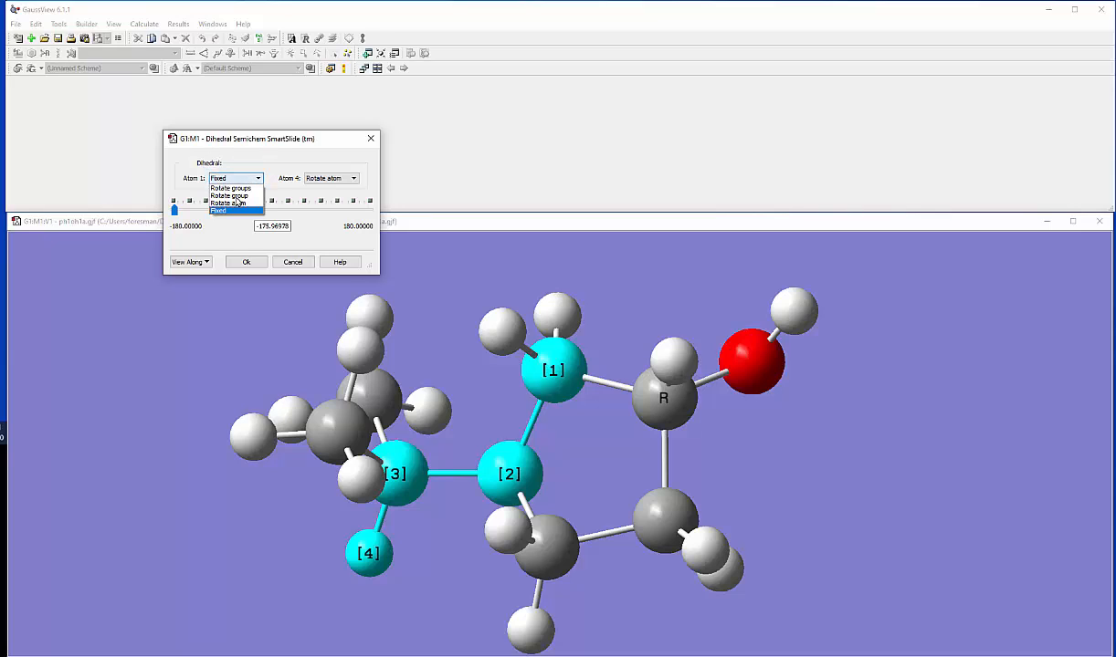
pyautogui.click(234, 209)
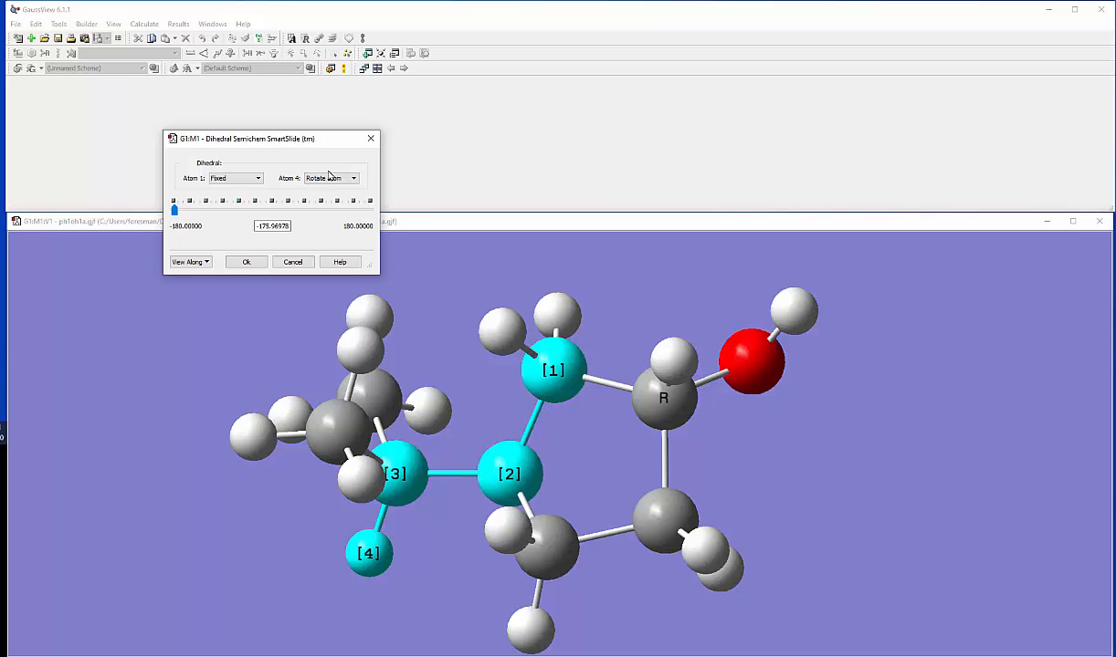
pyautogui.click(332, 178)
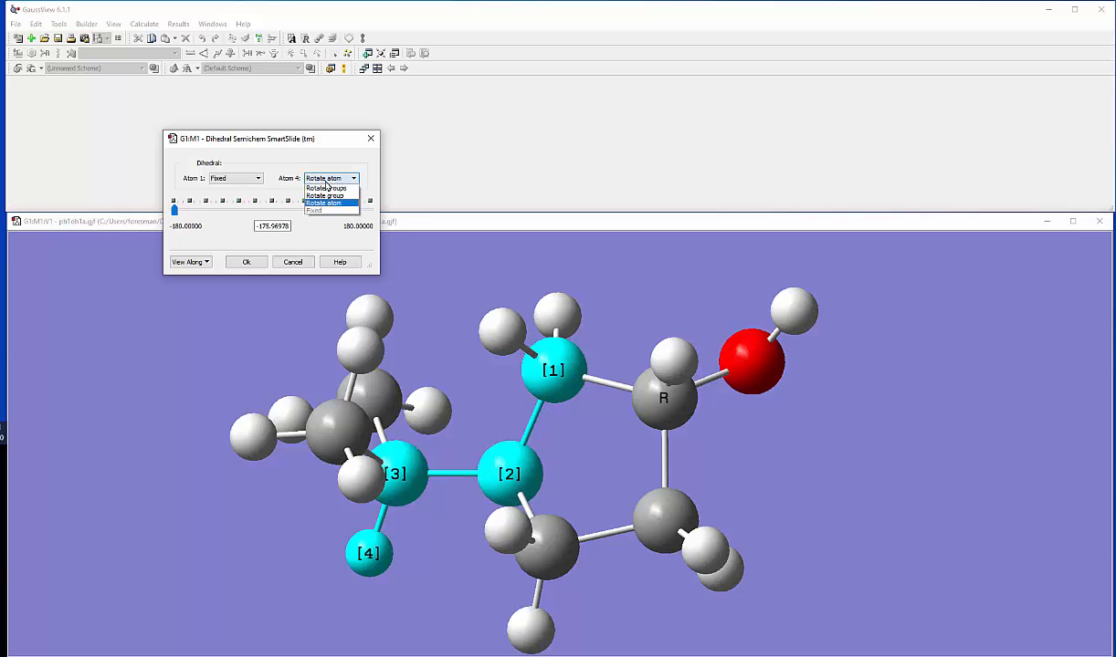
pyautogui.click(339, 188)
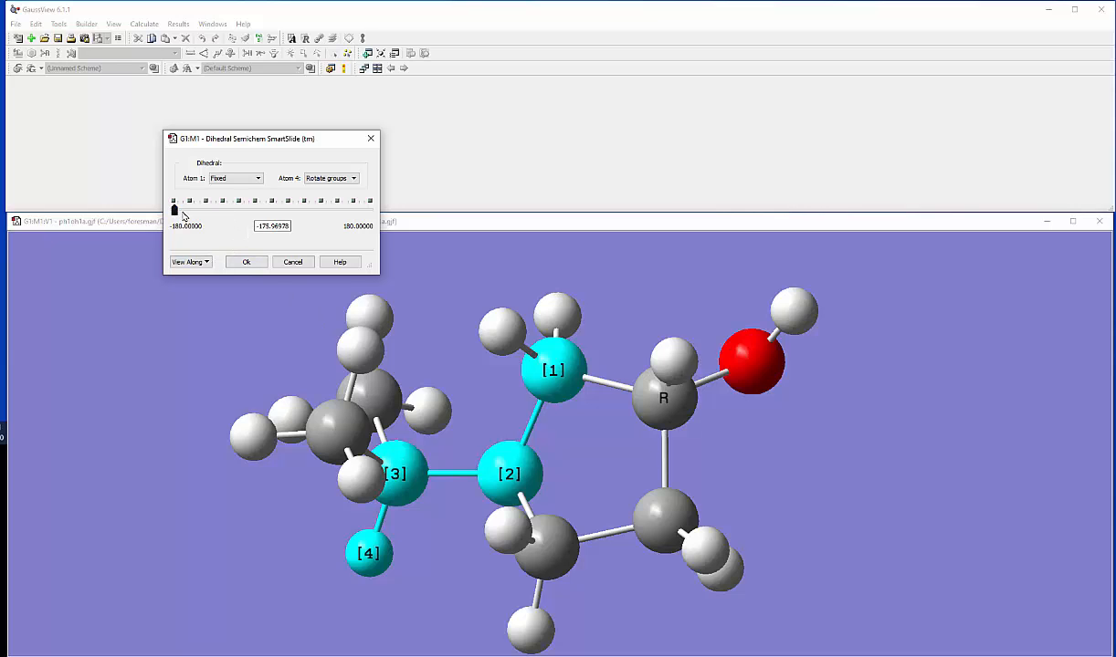
# Step: Try isopropyl dihedral angles of -180°, about -83°, about -41°, about 100° and -180° again
pyautogui.moveTo(183, 212)
pyautogui.mouseDown()
pyautogui.moveTo(373, 221)
pyautogui.moveTo(144, 226)
pyautogui.moveTo(383, 214)
pyautogui.moveTo(149, 221)
pyautogui.moveTo(172, 222)
pyautogui.mouseUp()
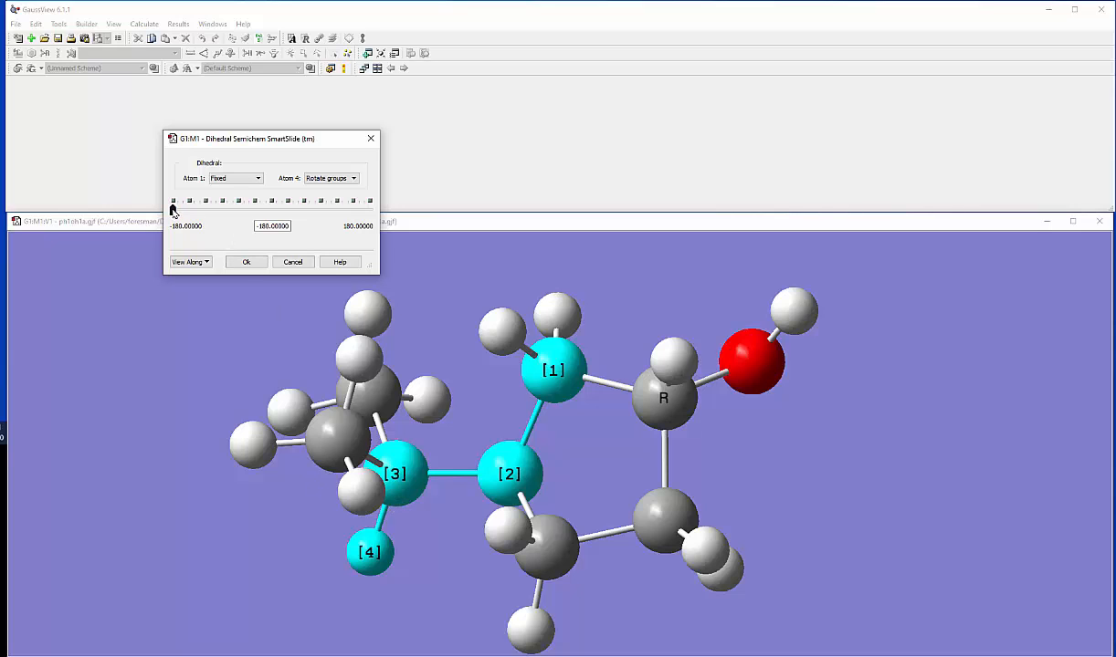
pyautogui.moveTo(174, 213); pyautogui.dragTo(226, 212)
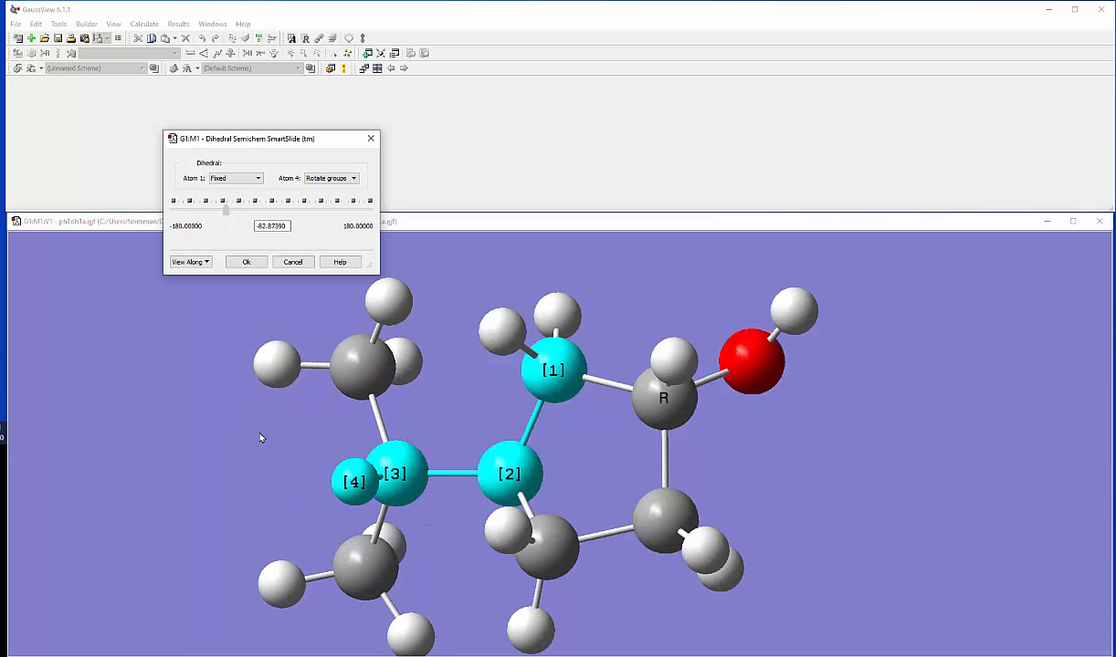
pyautogui.moveTo(270, 441); pyautogui.dragTo(313, 447)
pyautogui.click(224, 209)
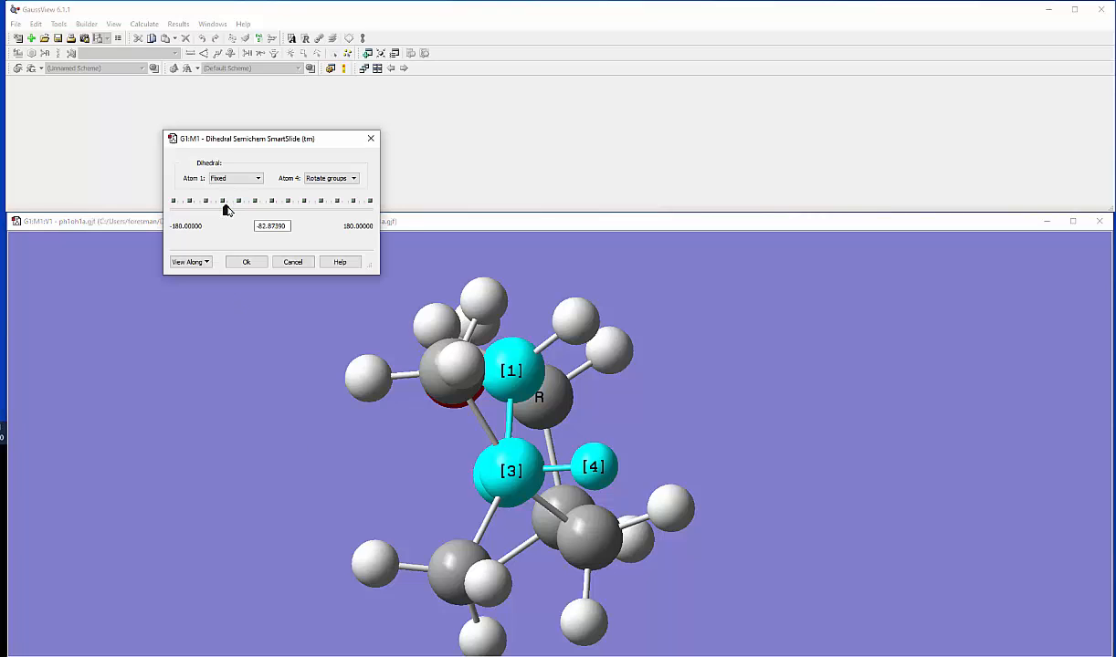
pyautogui.moveTo(224, 209); pyautogui.dragTo(251, 214)
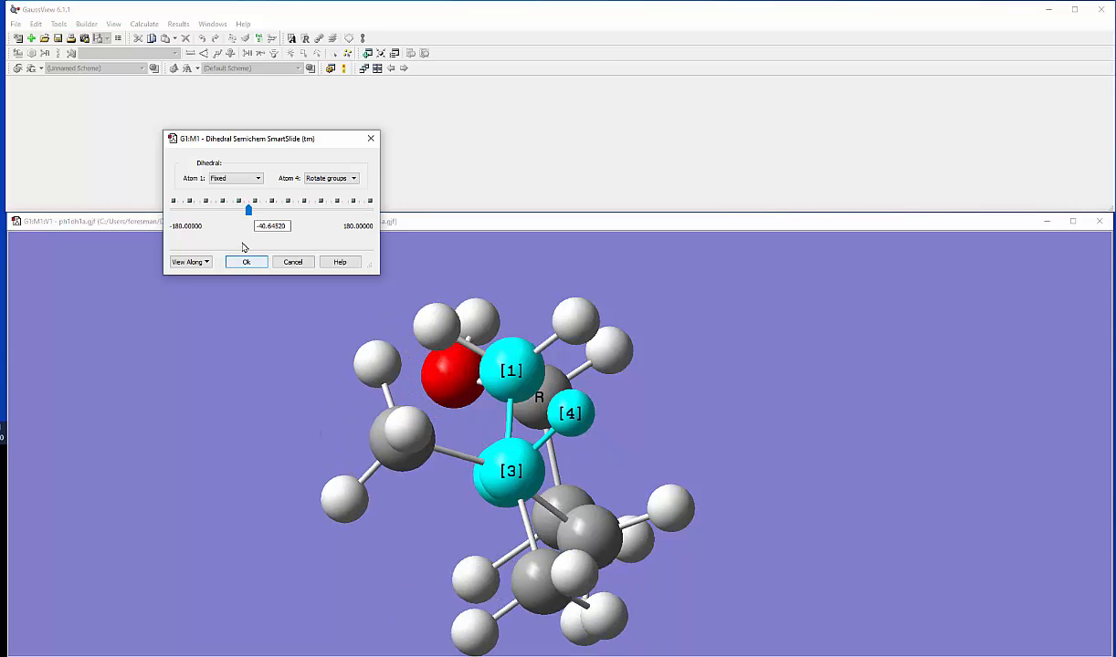
pyautogui.moveTo(248, 211); pyautogui.dragTo(326, 221)
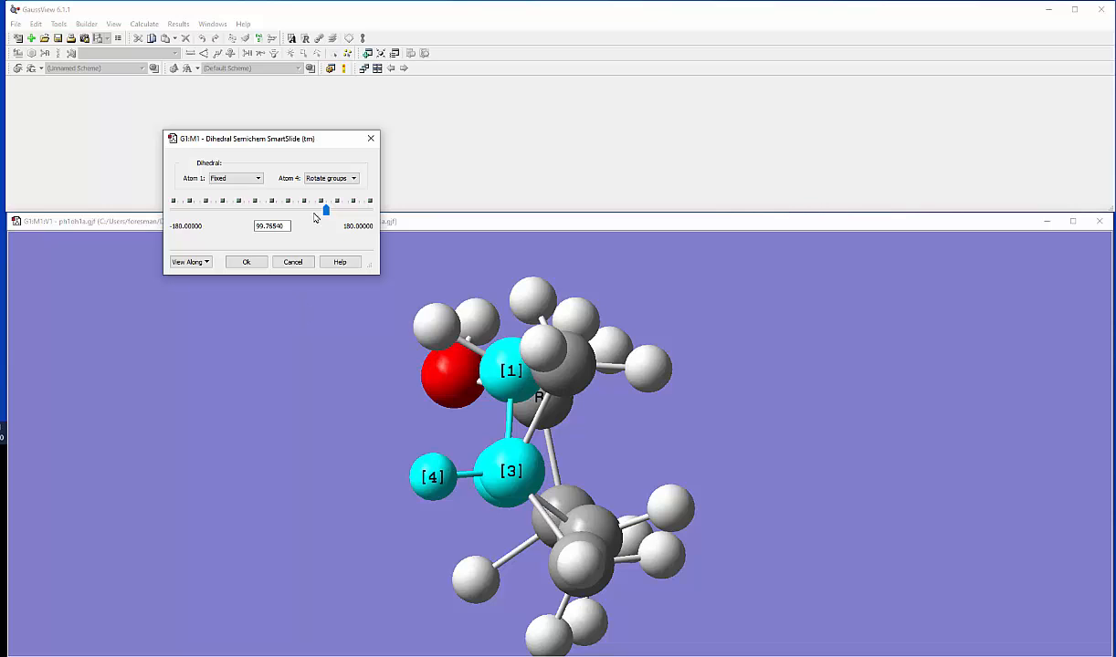
pyautogui.moveTo(326, 212); pyautogui.dragTo(168, 202)
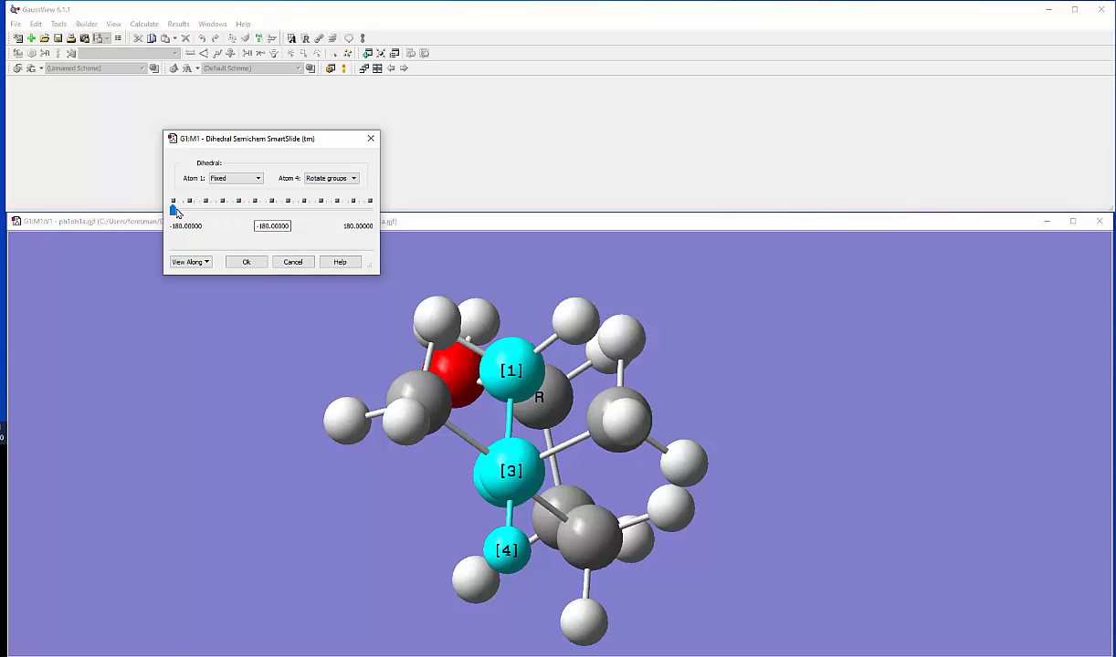
# Step: Rotate the isopropyl group to a dihedral of about 75.5° and apply it
pyautogui.moveTo(171, 210); pyautogui.dragTo(311, 217)
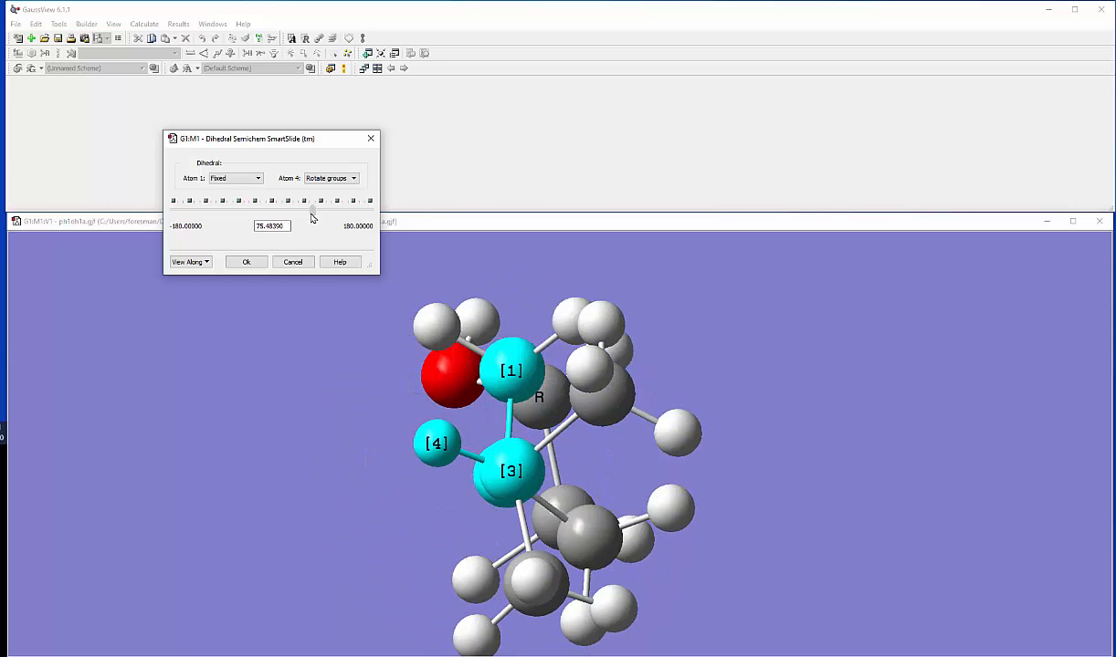
pyautogui.click(246, 262)
# Step: Define the hydroxyl dihedral through the R carbon's hydrogen, the R carbon, the oxygen and the hydroxyl hydrogen
pyautogui.moveTo(302, 294); pyautogui.dragTo(361, 432)
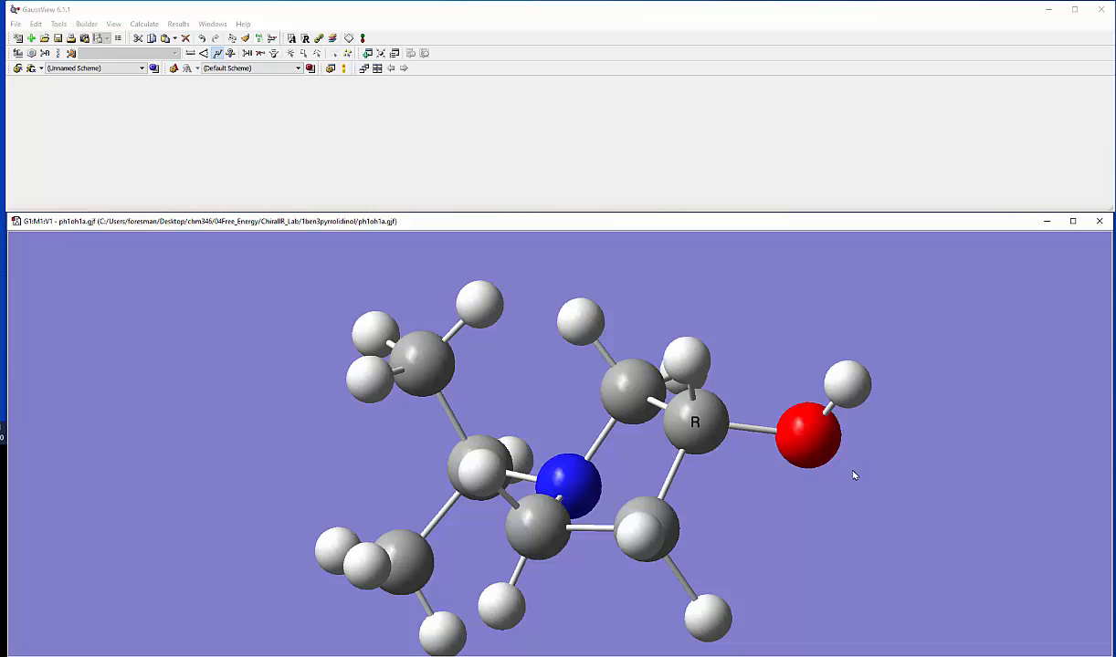
pyautogui.moveTo(813, 496); pyautogui.dragTo(857, 438)
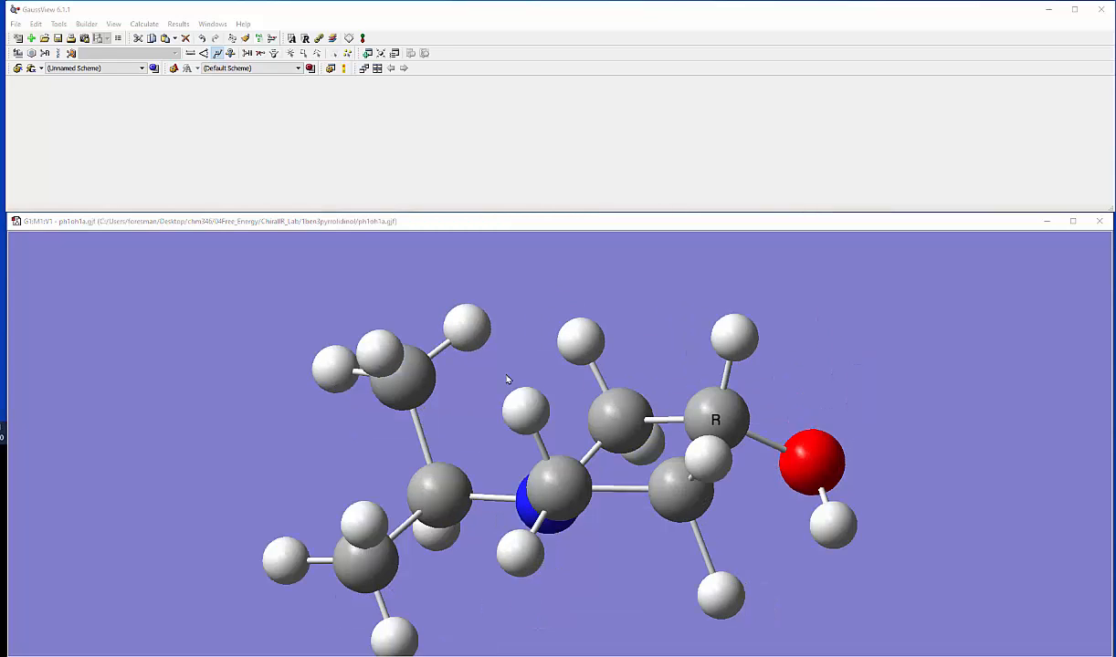
pyautogui.moveTo(508, 379)
pyautogui.mouseDown()
pyautogui.moveTo(493, 379)
pyautogui.moveTo(516, 374)
pyautogui.mouseUp()
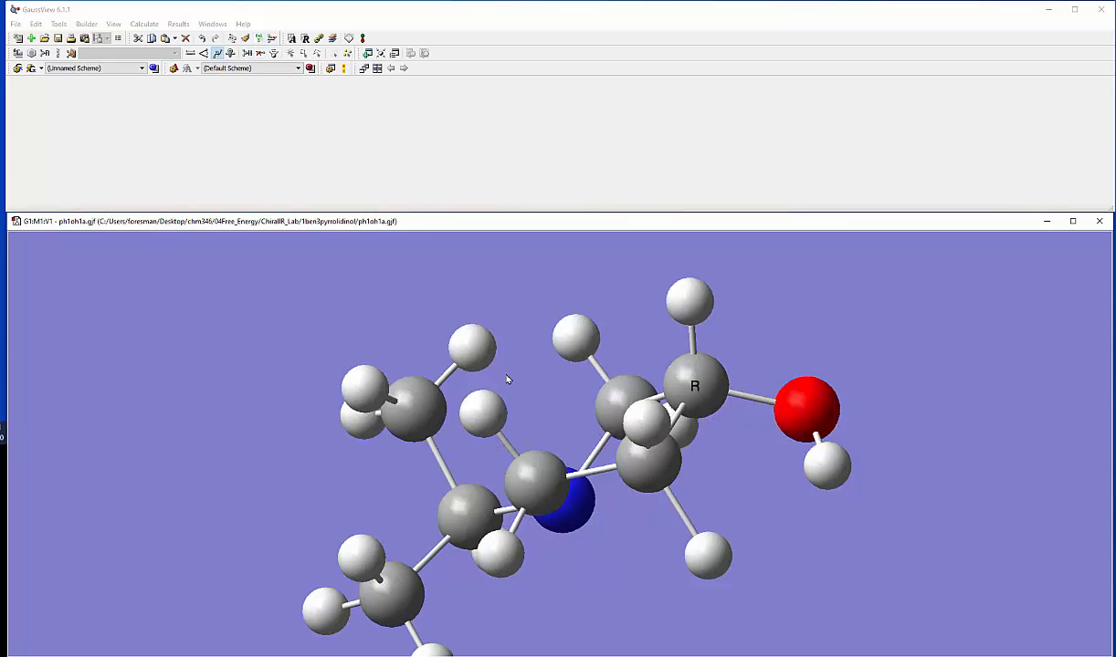
pyautogui.click(217, 53)
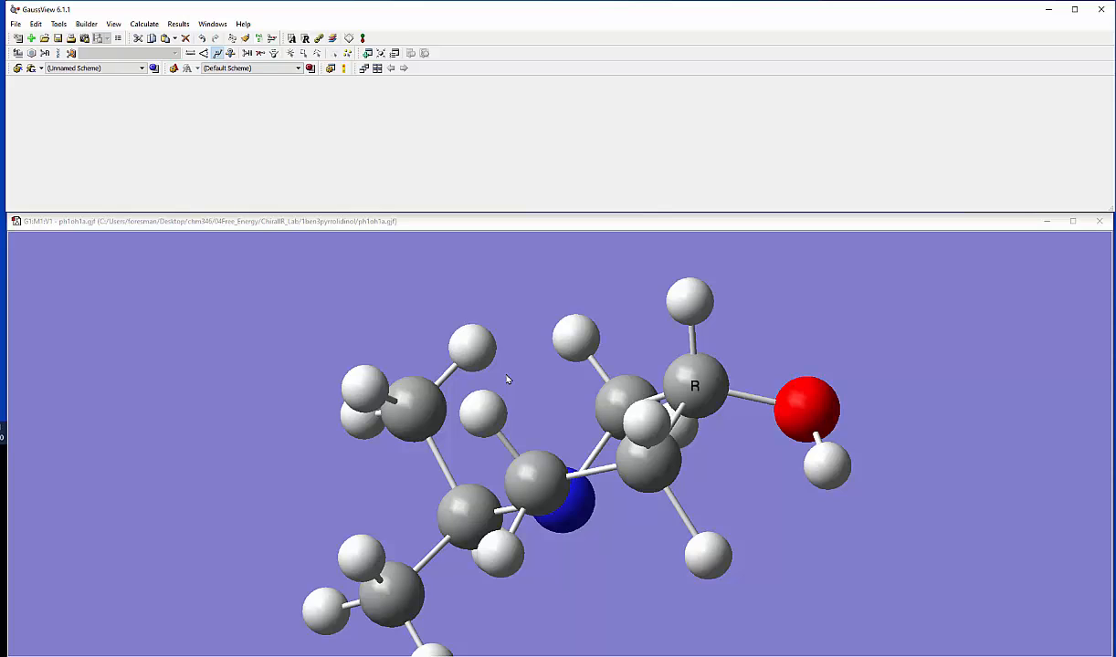
pyautogui.click(689, 301)
pyautogui.click(696, 386)
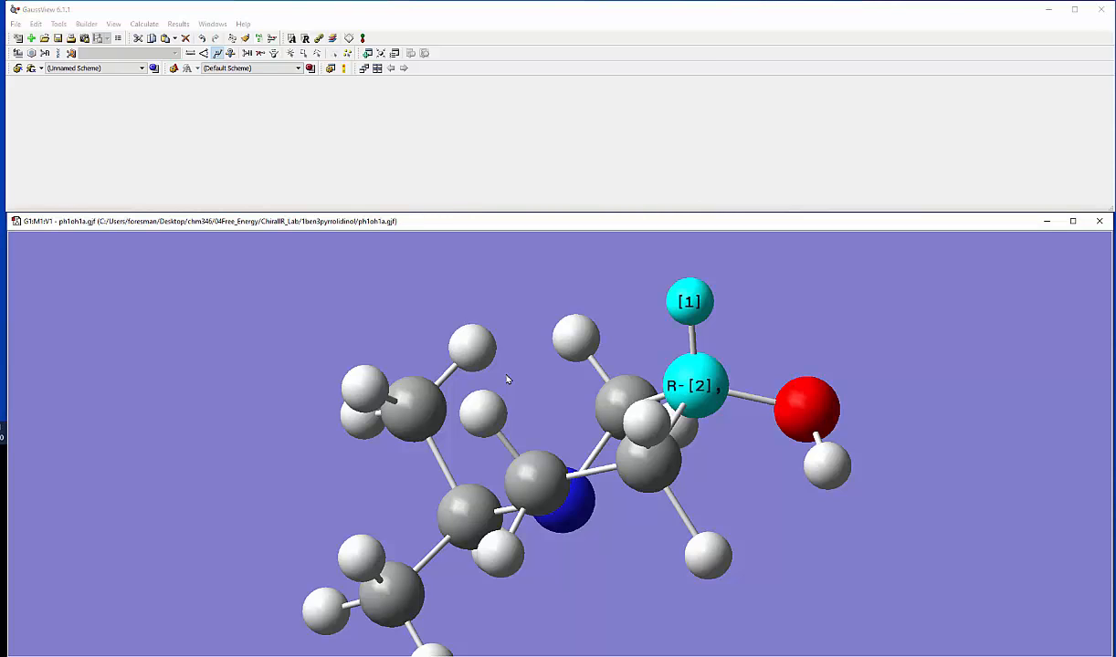
pyautogui.click(806, 410)
pyautogui.click(826, 466)
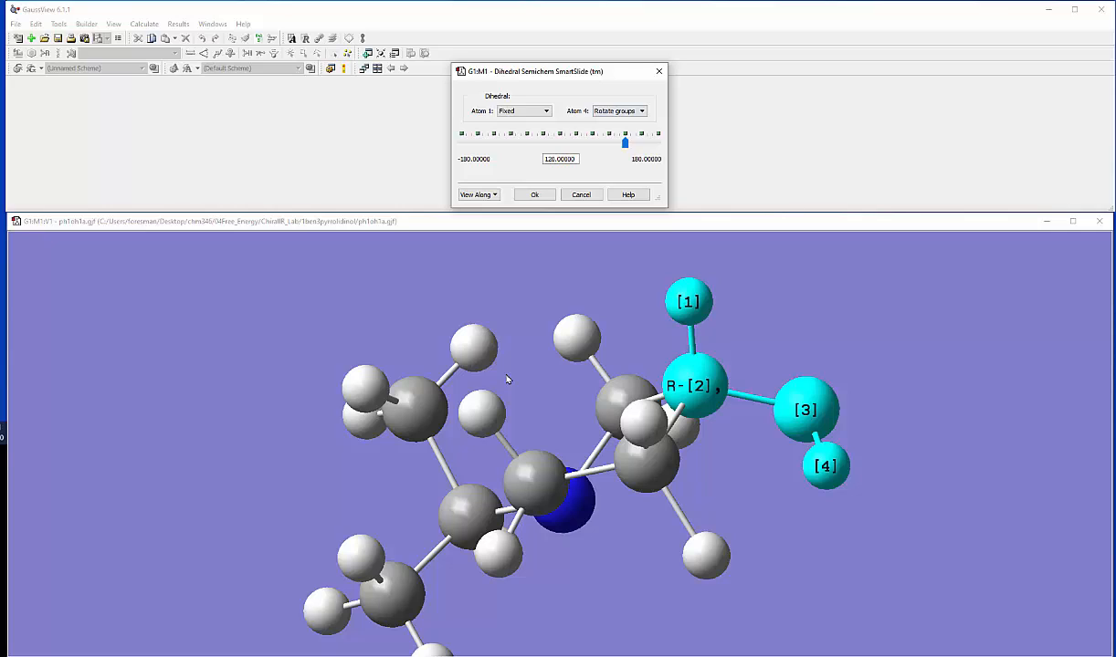
# Step: Keep atom 1 fixed and atom 4 on Rotate groups, and rotate the hydroxyl hydrogen to a 180° dihedral
pyautogui.click(524, 110)
pyautogui.click(518, 144)
pyautogui.click(620, 111)
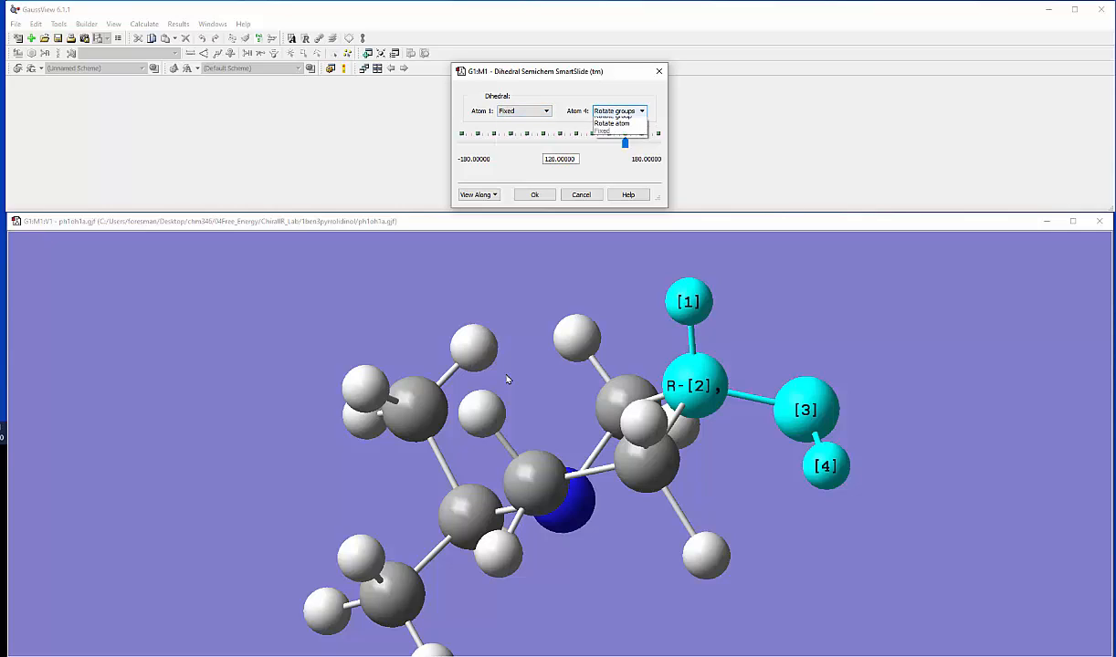
pyautogui.click(614, 120)
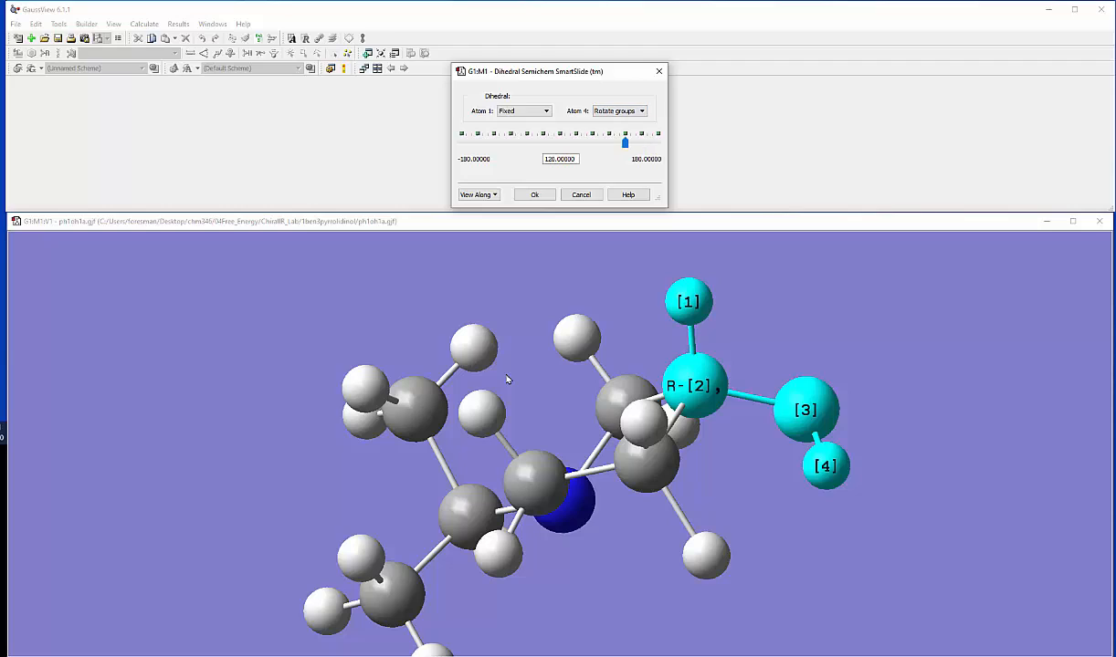
pyautogui.moveTo(625, 143)
pyautogui.mouseDown()
pyautogui.moveTo(551, 143)
pyautogui.moveTo(657, 142)
pyautogui.moveTo(463, 142)
pyautogui.moveTo(657, 143)
pyautogui.mouseUp()
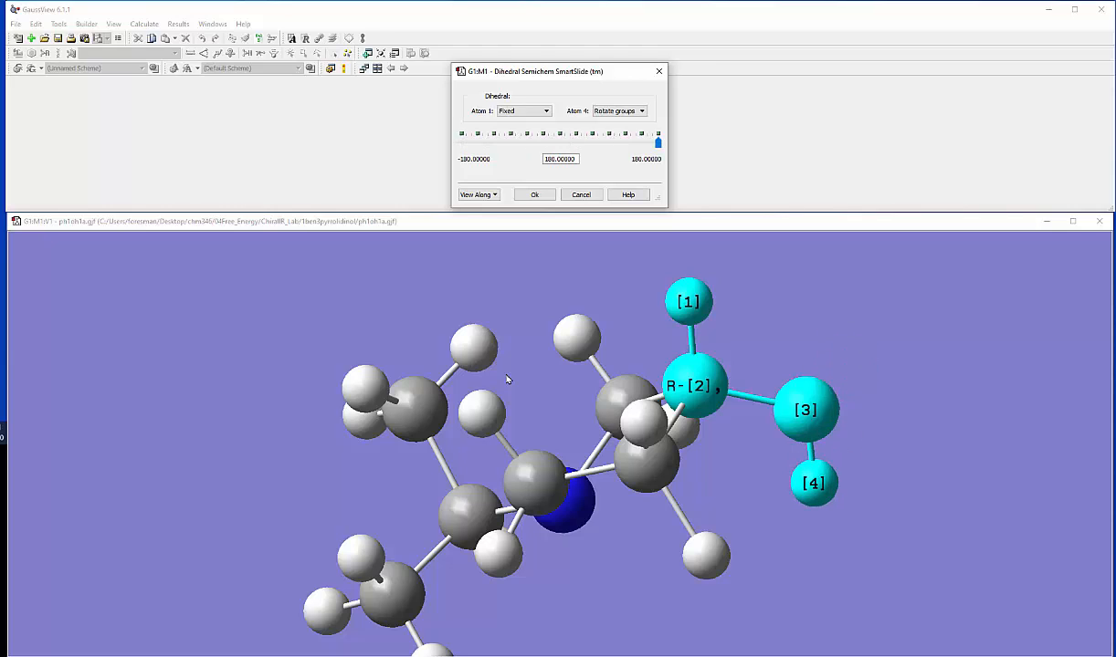
pyautogui.moveTo(508, 378)
pyautogui.mouseDown()
pyautogui.moveTo(339, 372)
pyautogui.moveTo(540, 379)
pyautogui.moveTo(393, 372)
pyautogui.moveTo(467, 376)
pyautogui.moveTo(457, 358)
pyautogui.mouseUp()
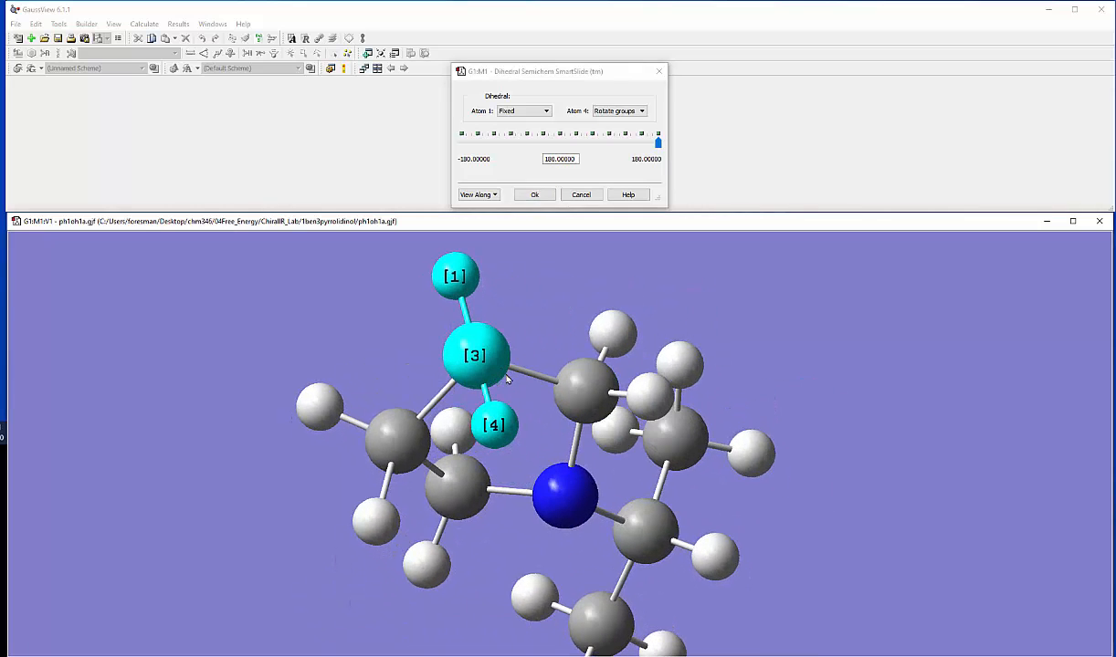
# Step: Rotate the hydroxyl hydrogen to about 65°, and refine its dihedral to exactly 60°
pyautogui.moveTo(657, 142)
pyautogui.mouseDown()
pyautogui.moveTo(595, 141)
pyautogui.moveTo(575, 159)
pyautogui.moveTo(544, 158)
pyautogui.mouseUp()
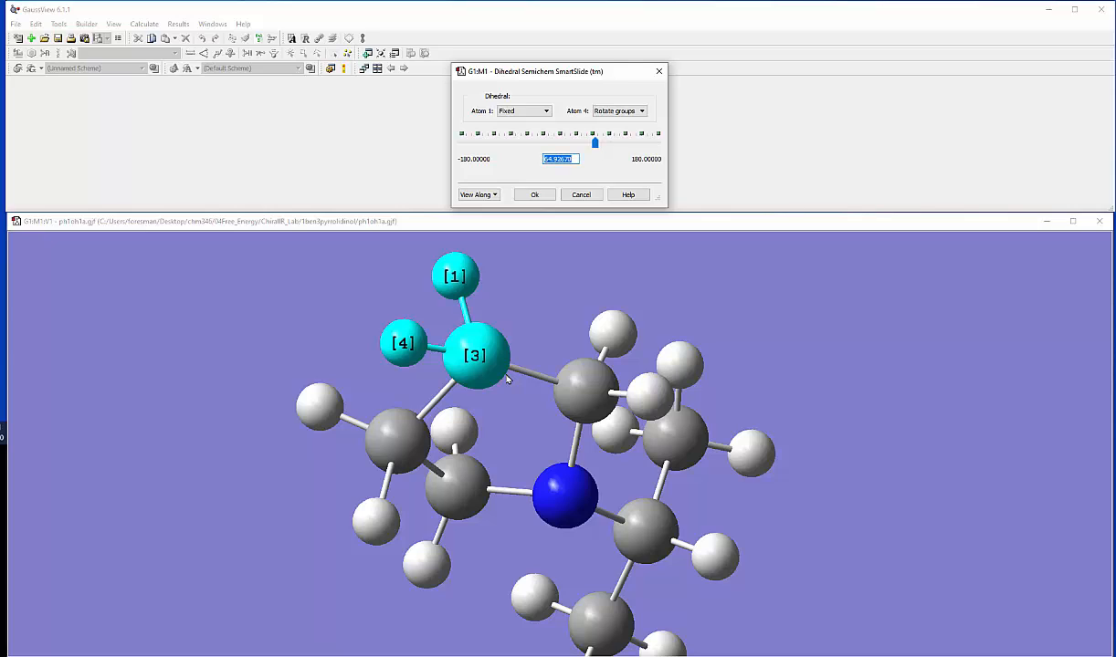
pyautogui.write('60')
pyautogui.press('Return')
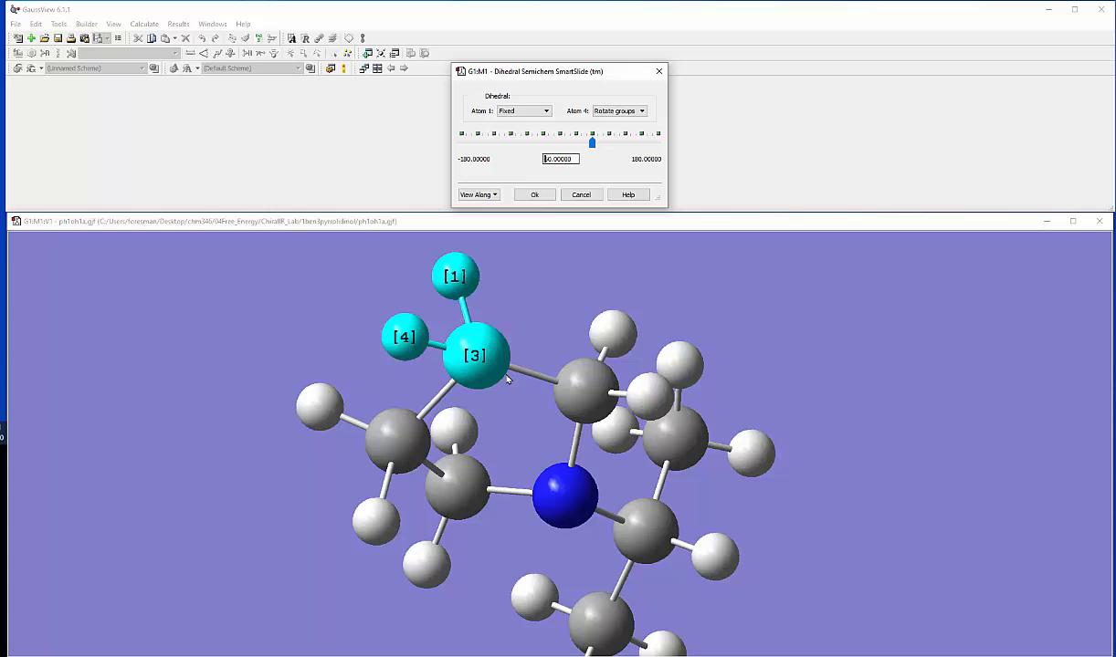
# Step: Set the hydroxyl dihedral to -60° and apply the change
pyautogui.write('-6')
pyautogui.press('Return')
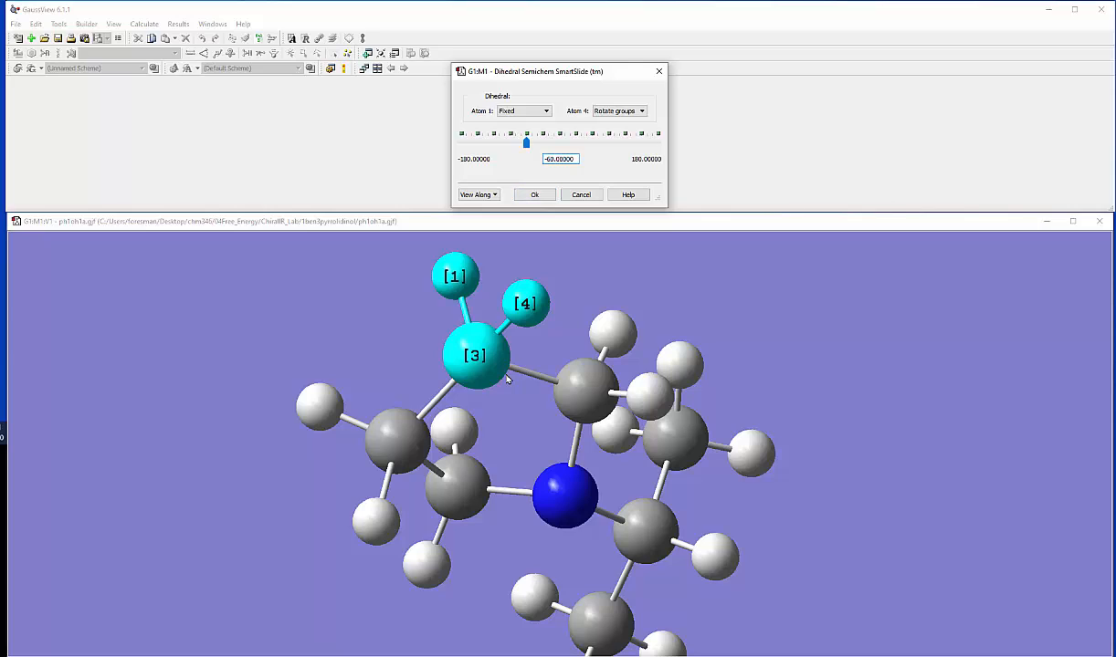
pyautogui.press('Return')
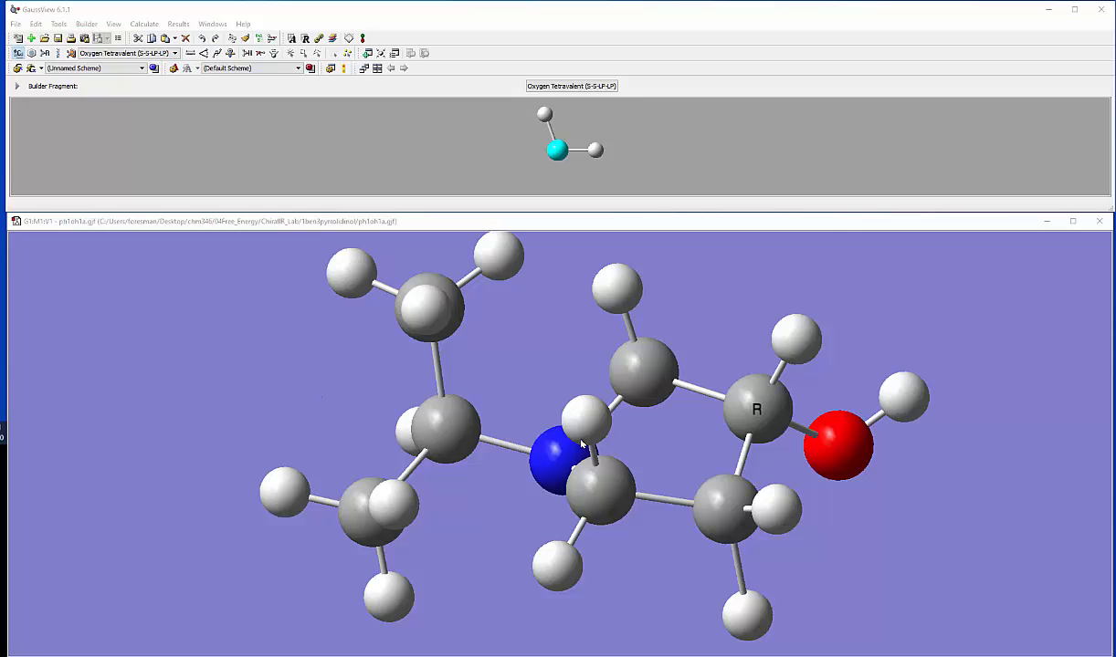
pyautogui.moveTo(669, 573); pyautogui.dragTo(617, 476)
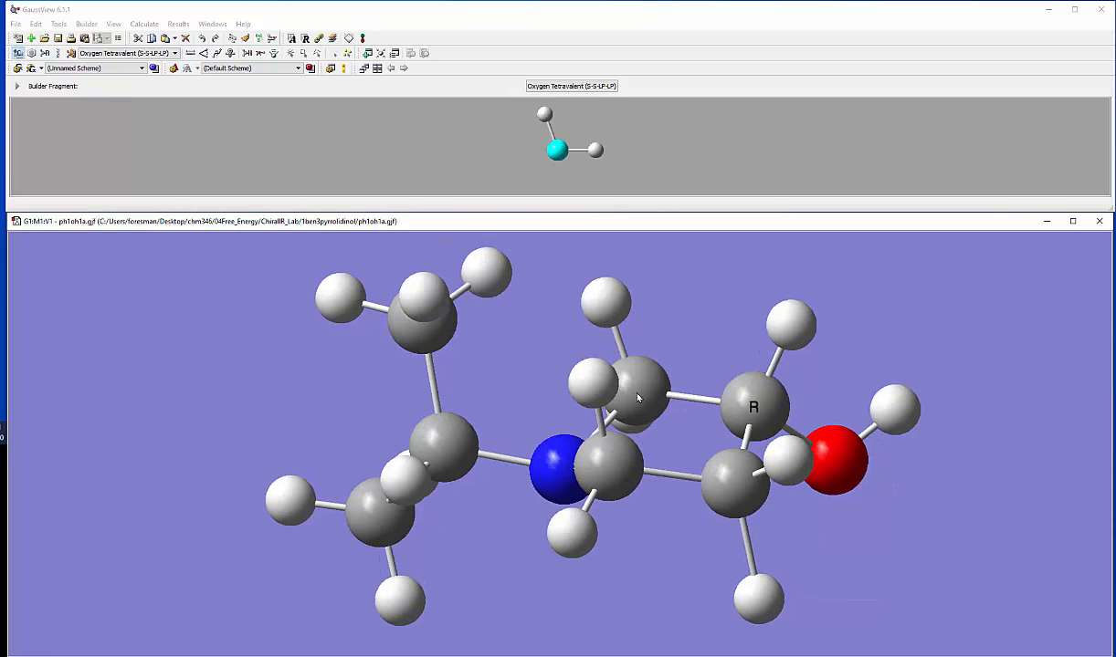
pyautogui.moveTo(659, 482); pyautogui.dragTo(663, 486)
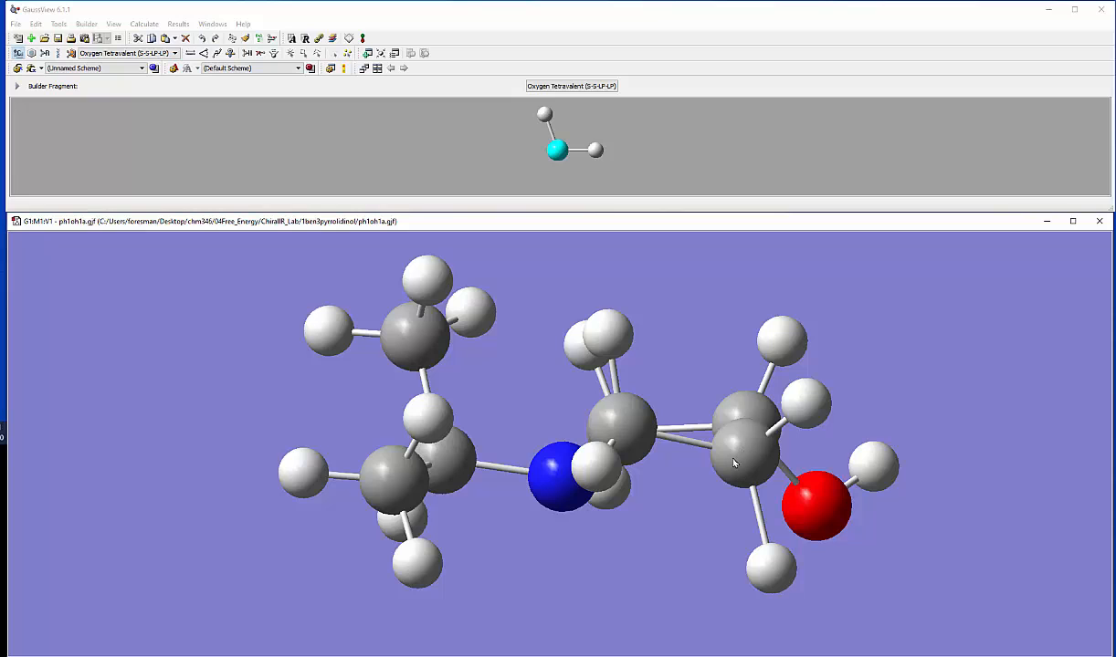
# Step: Mirror-invert the whole molecule to produce the opposite enantiomer
pyautogui.moveTo(715, 499); pyautogui.dragTo(654, 452)
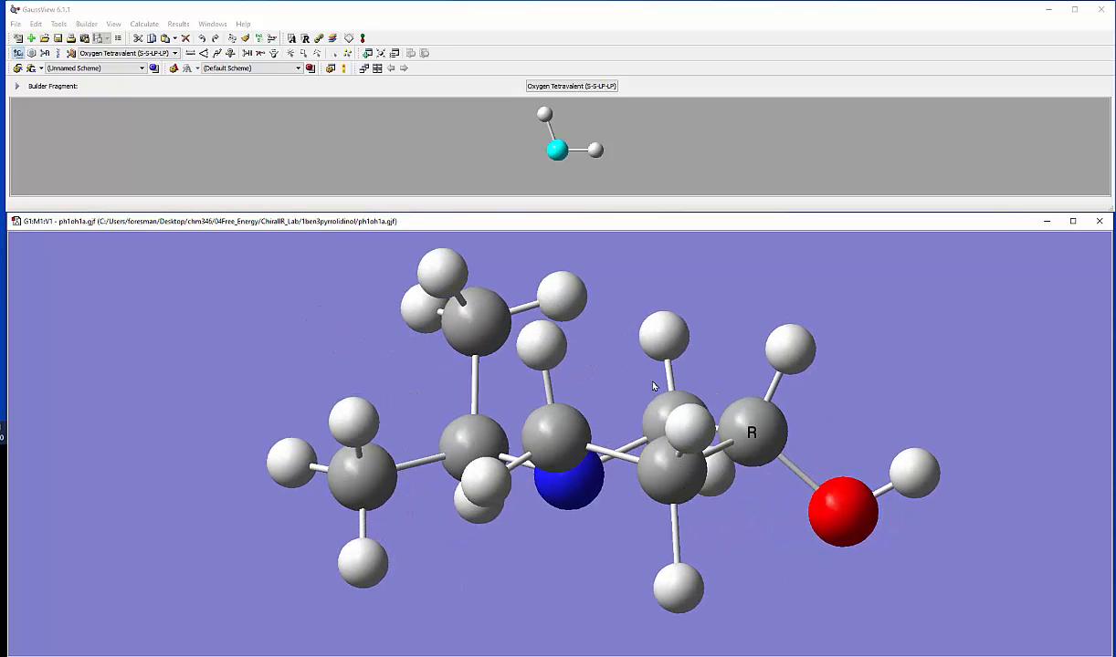
pyautogui.moveTo(777, 505); pyautogui.dragTo(741, 491)
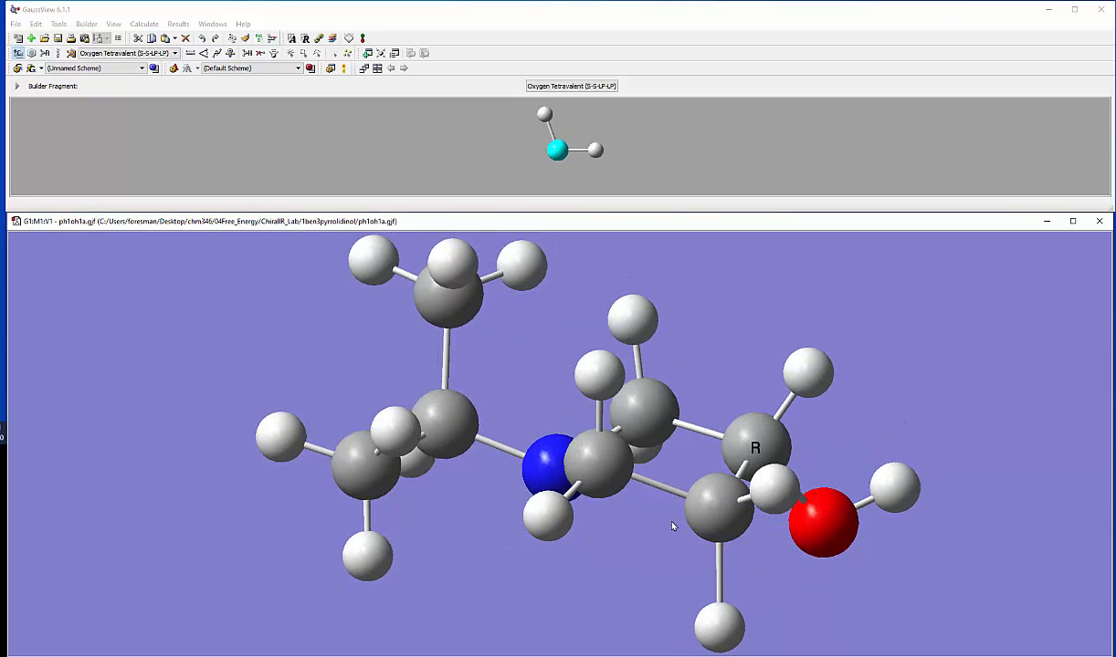
pyautogui.moveTo(672, 527); pyautogui.dragTo(882, 493)
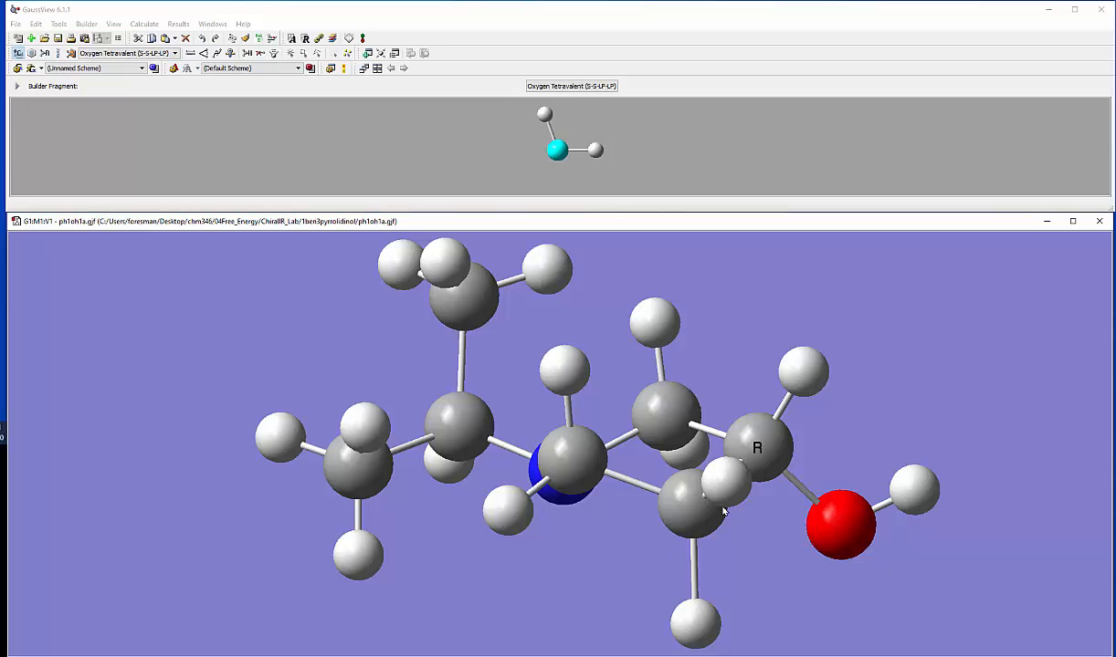
pyautogui.moveTo(709, 513); pyautogui.dragTo(807, 467)
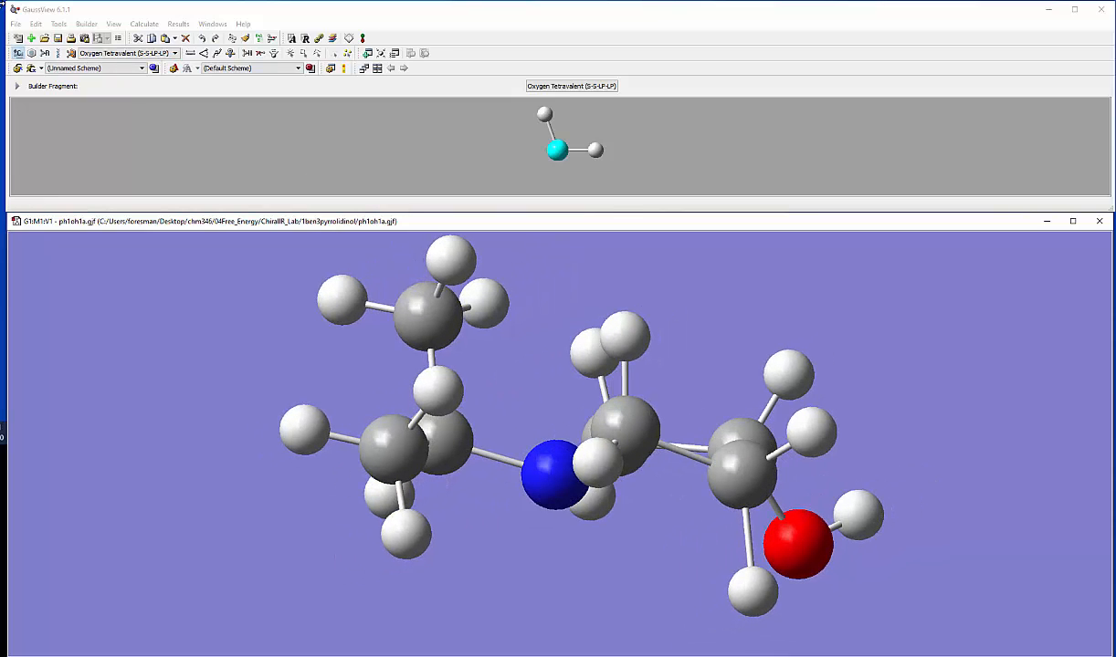
pyautogui.click(36, 24)
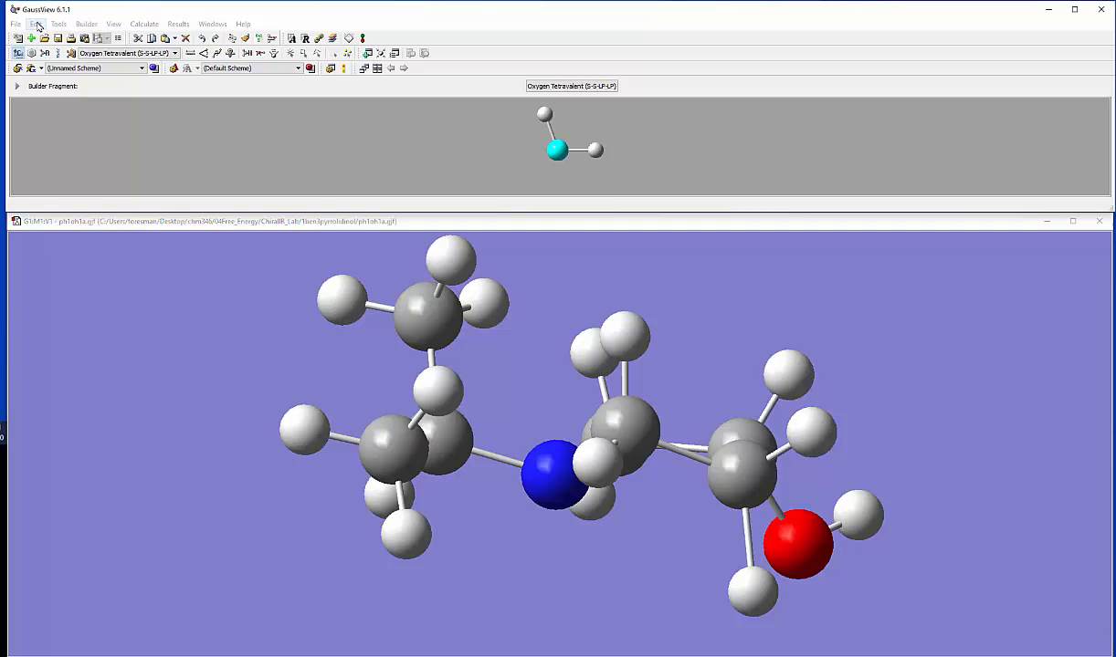
pyautogui.click(37, 23)
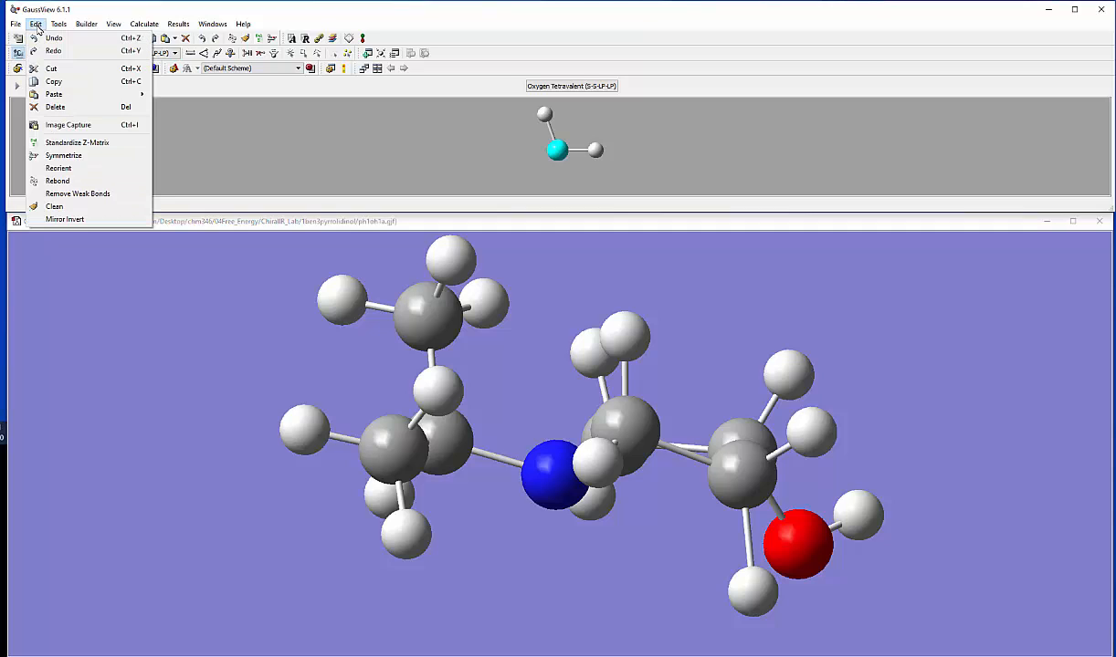
pyautogui.click(69, 220)
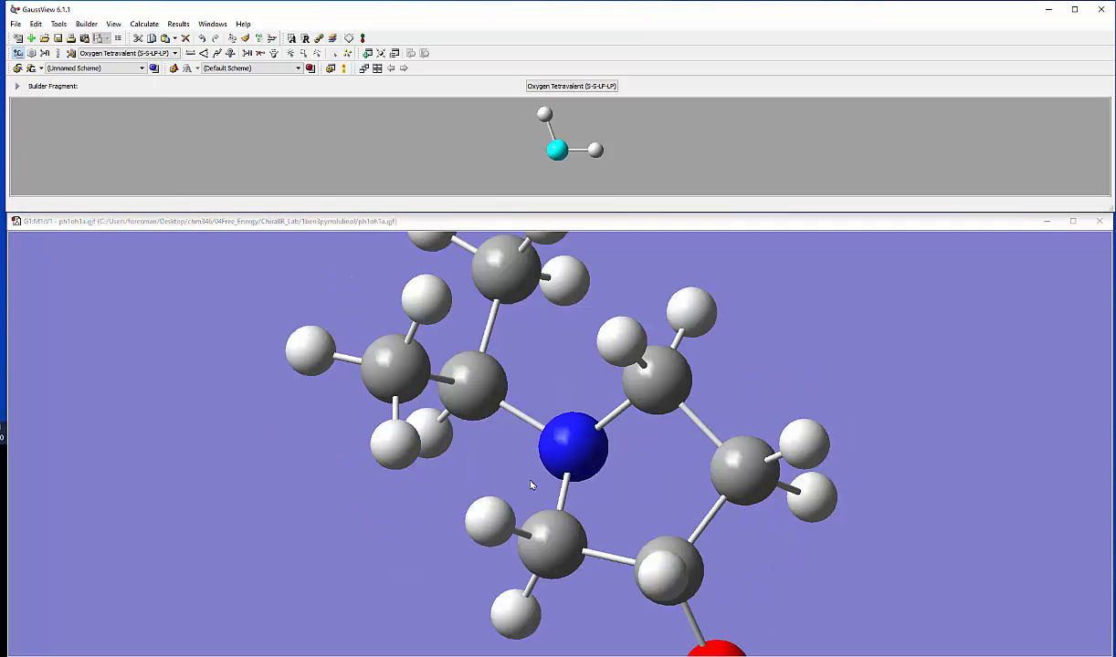
# Step: Delete the hydroxyl group's hydrogen and oxygen from the S ring carbon
pyautogui.moveTo(531, 483); pyautogui.dragTo(509, 459)
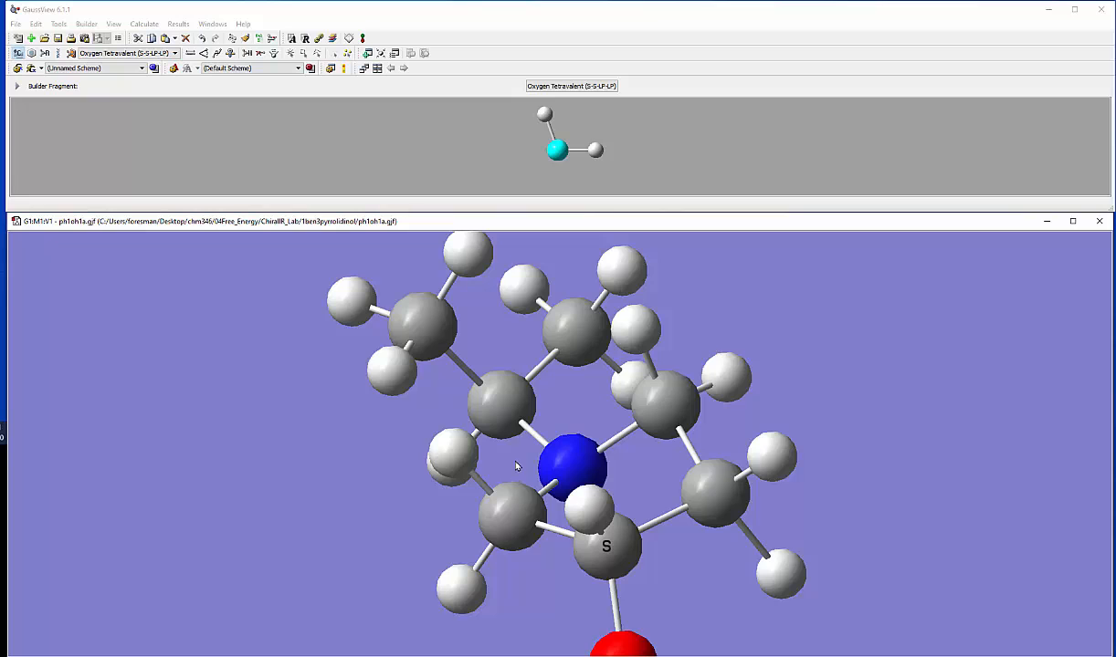
pyautogui.moveTo(517, 464); pyautogui.dragTo(539, 496)
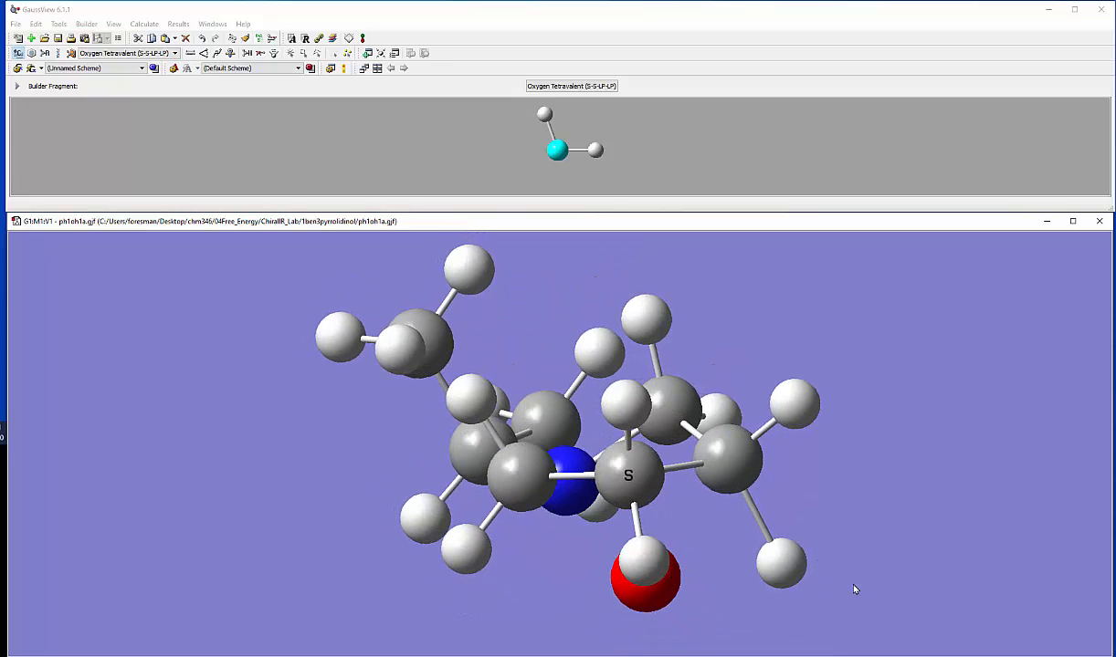
pyautogui.moveTo(853, 589); pyautogui.dragTo(863, 595)
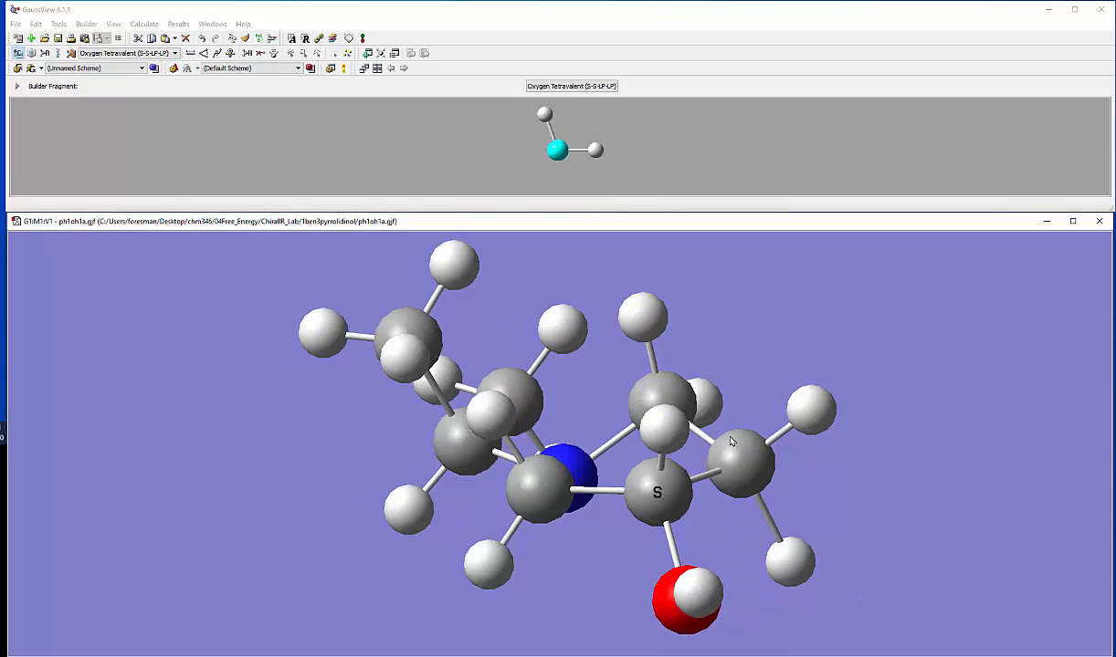
pyautogui.click(259, 54)
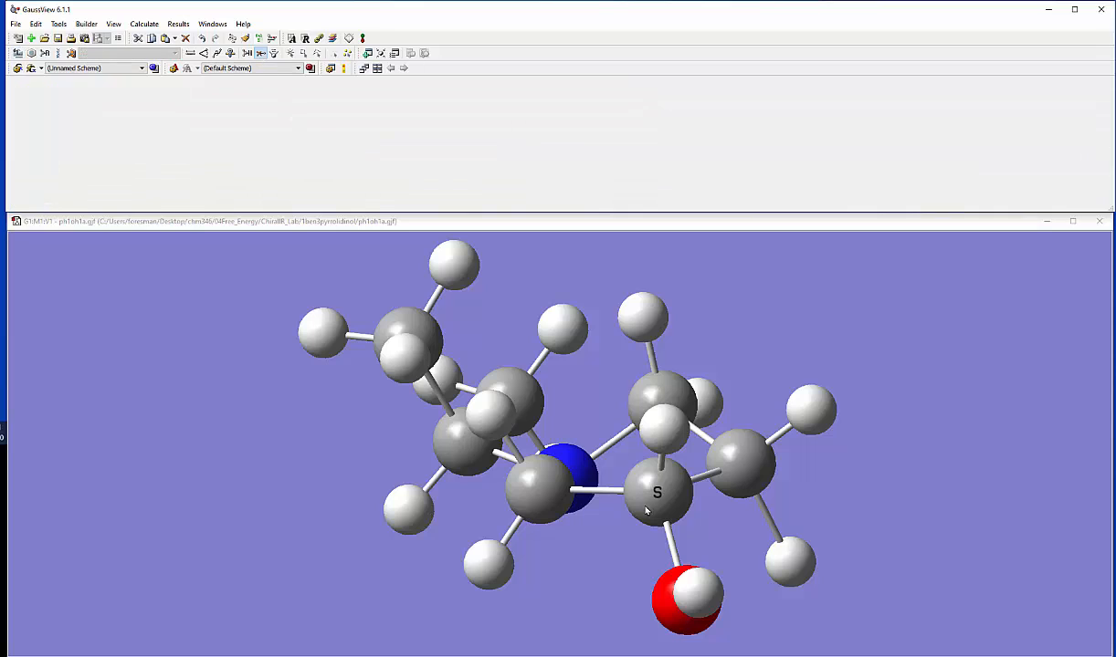
pyautogui.click(703, 602)
pyautogui.click(692, 601)
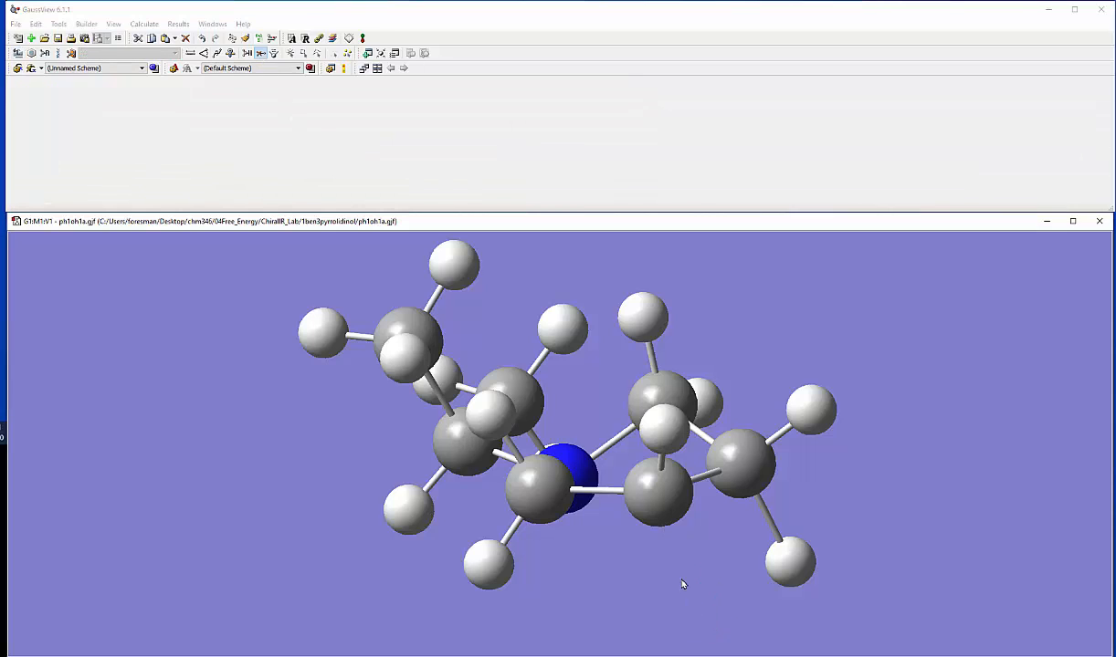
# Step: Add a hydrogen to the stripped ring carbon, and replace the downward hydrogen on the adjacent non-nitrogen-bonded ring carbon with the Oxygen Tetravalent (S-S-LP-LP) fragment
pyautogui.click(246, 53)
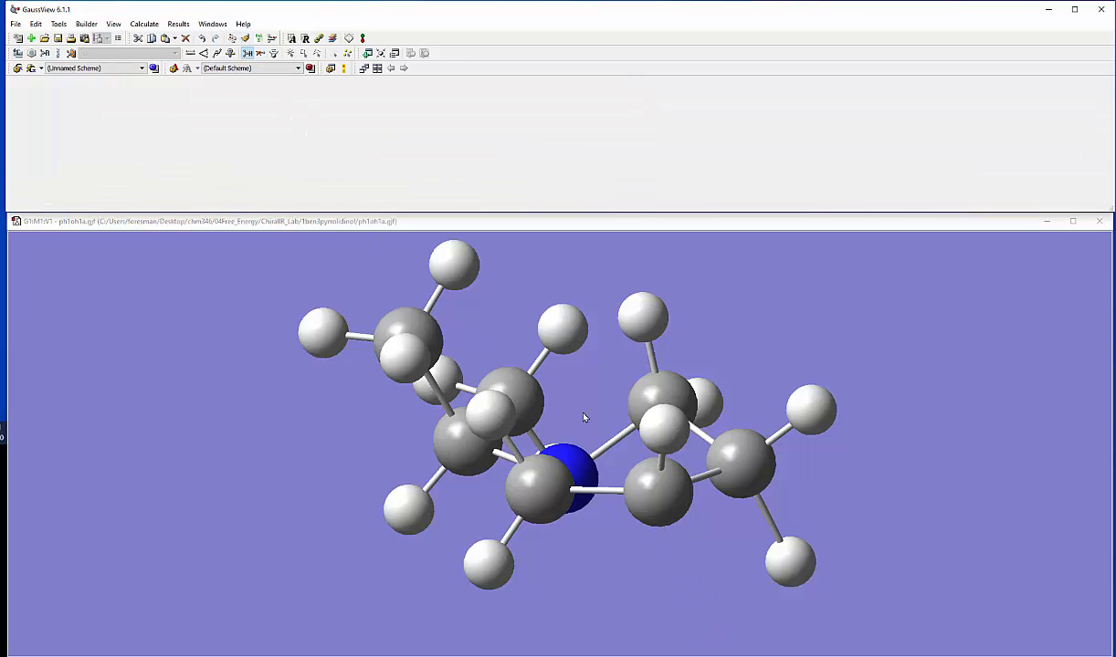
pyautogui.click(655, 509)
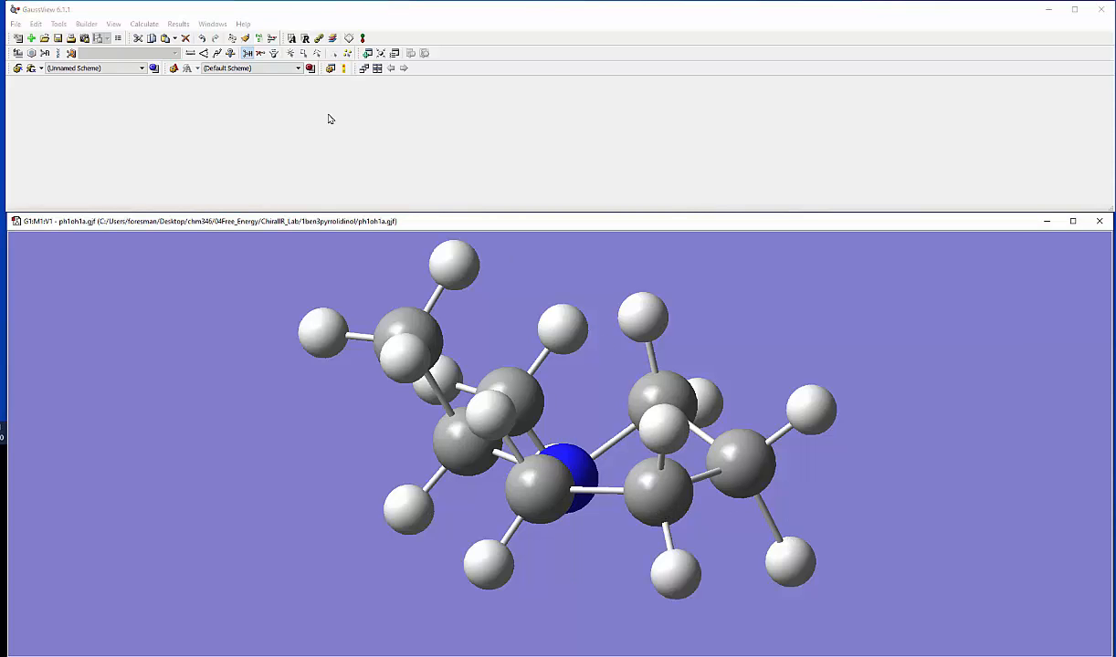
pyautogui.click(17, 53)
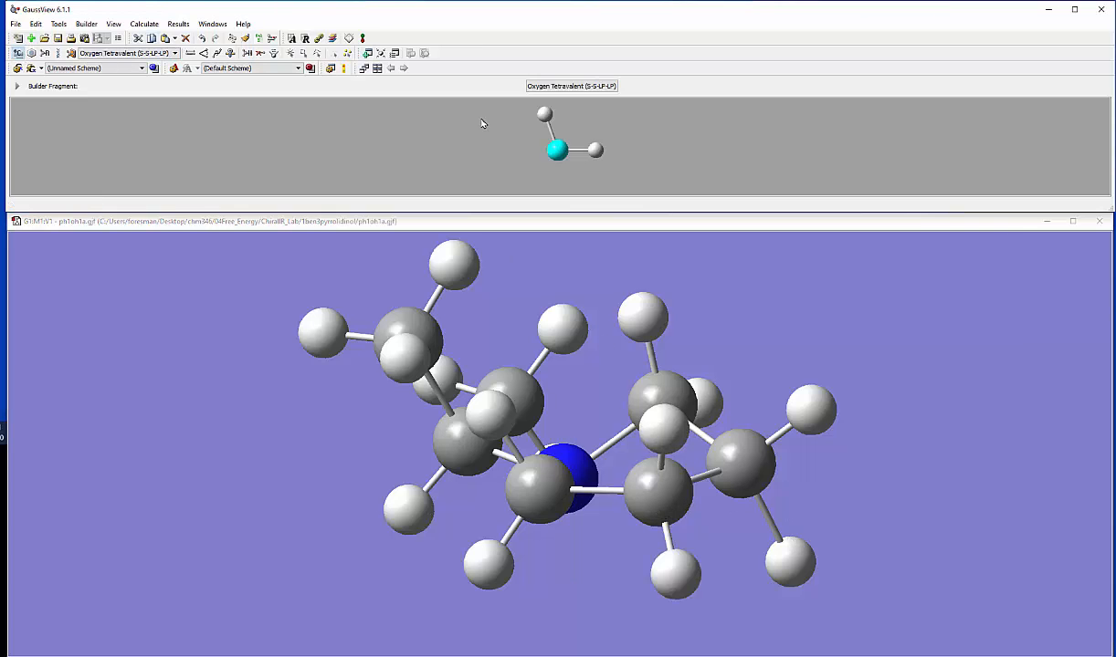
pyautogui.click(796, 565)
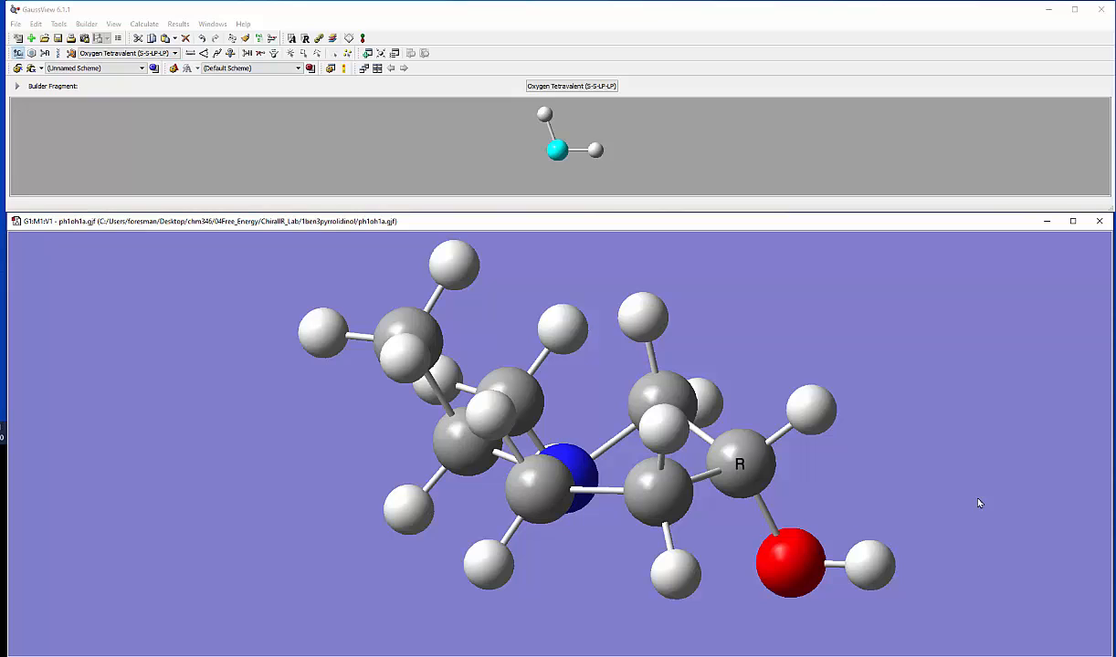
pyautogui.moveTo(876, 495); pyautogui.dragTo(909, 476)
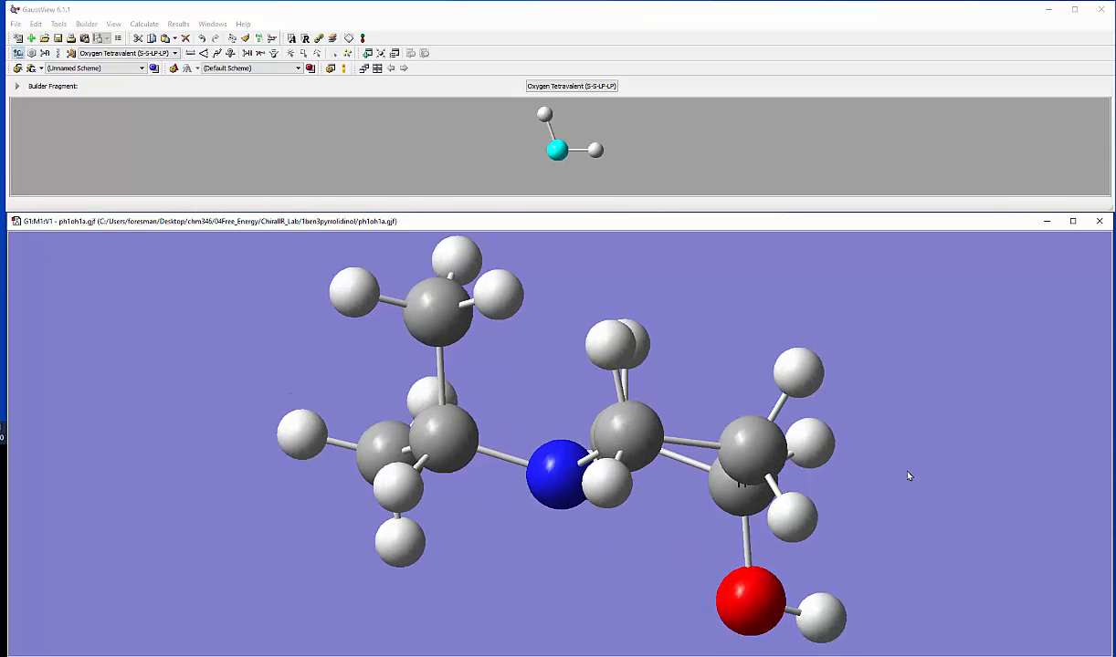
pyautogui.moveTo(960, 564)
pyautogui.mouseDown()
pyautogui.moveTo(881, 557)
pyautogui.moveTo(899, 585)
pyautogui.moveTo(894, 603)
pyautogui.moveTo(998, 582)
pyautogui.moveTo(951, 582)
pyautogui.mouseUp()
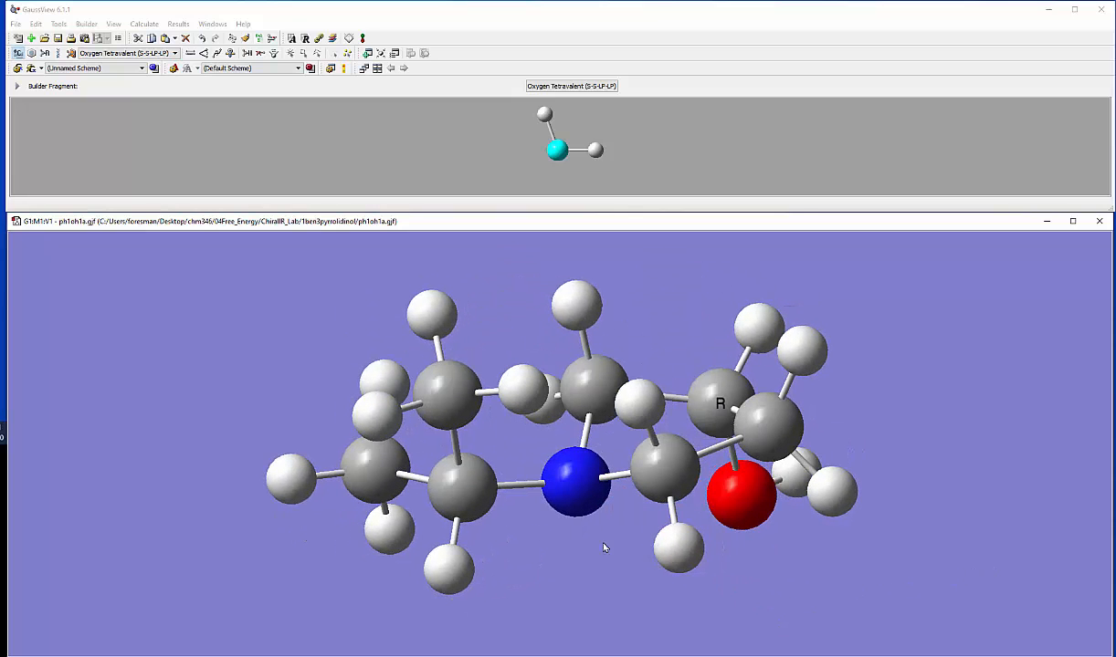
pyautogui.moveTo(537, 539)
pyautogui.mouseDown()
pyautogui.moveTo(535, 513)
pyautogui.moveTo(531, 533)
pyautogui.moveTo(545, 540)
pyautogui.mouseUp()
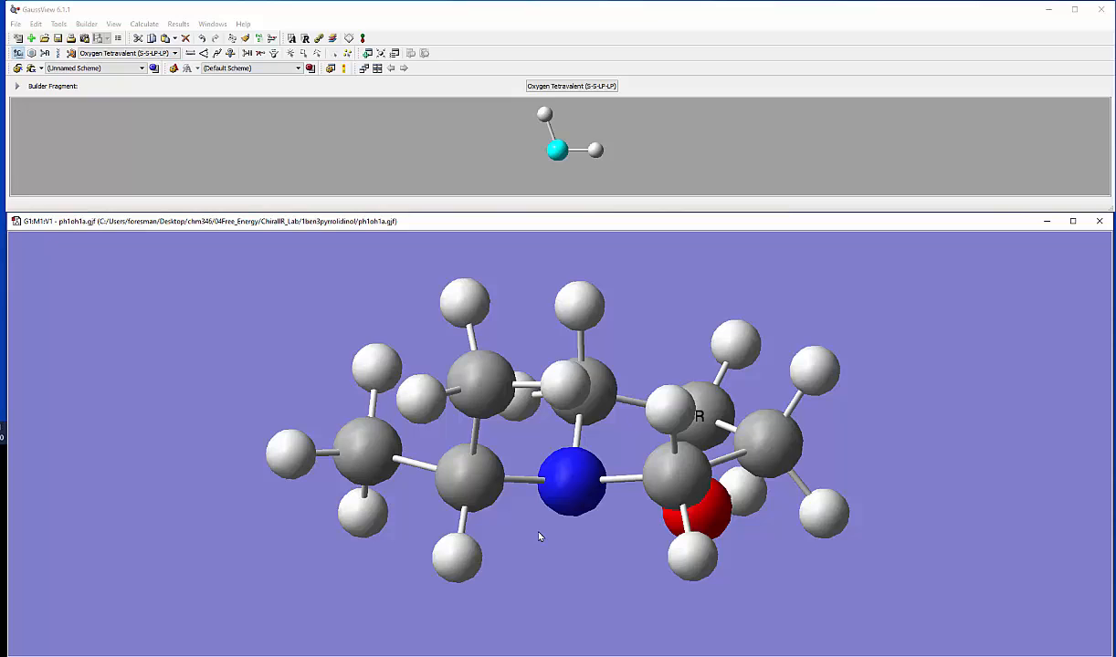
pyautogui.moveTo(538, 535); pyautogui.dragTo(535, 522)
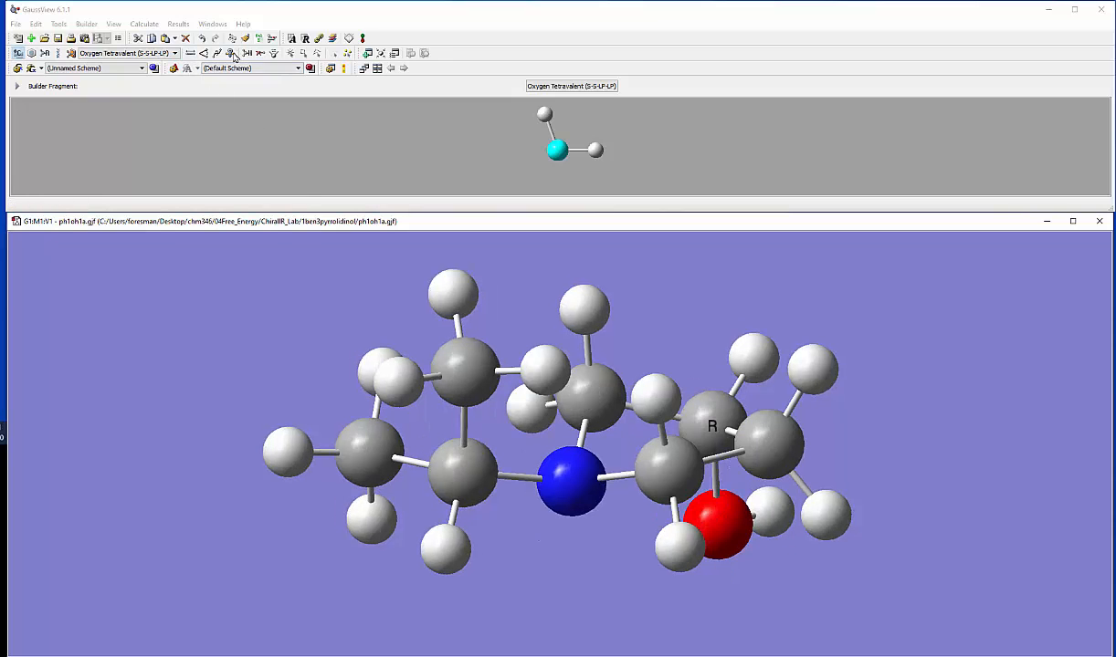